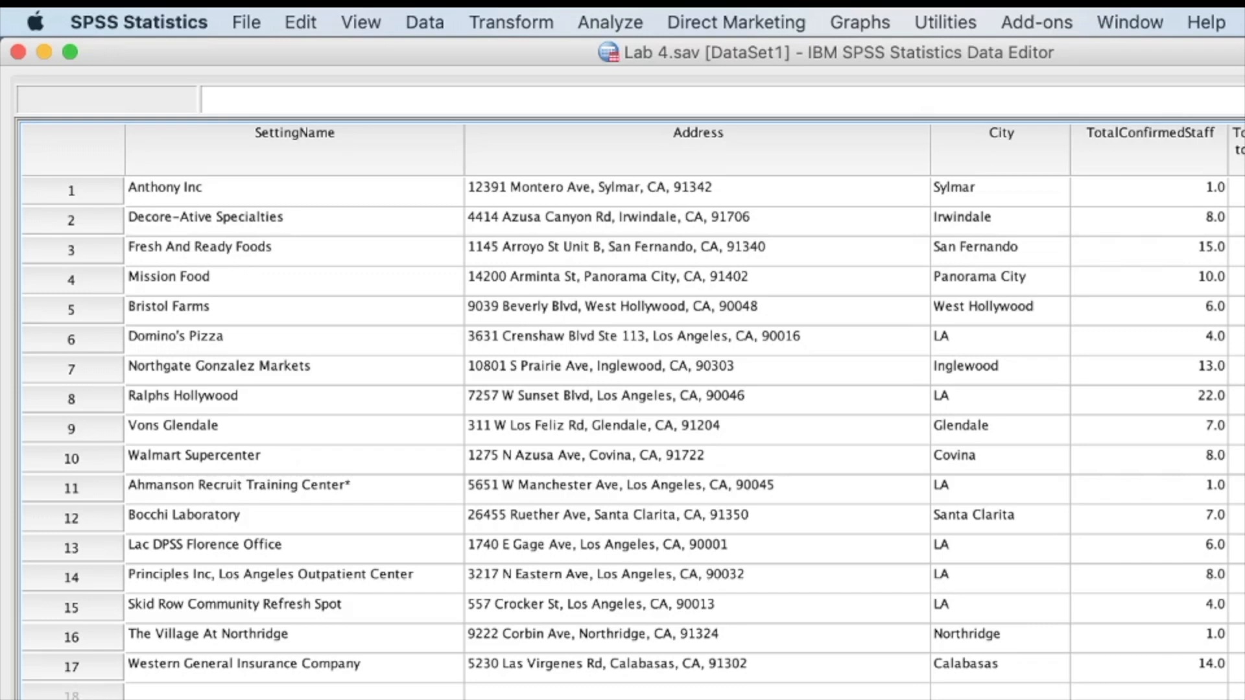
# Switch to Safari and view the source page's web address and its non-residential settings table
pyautogui.press('super+Tab')
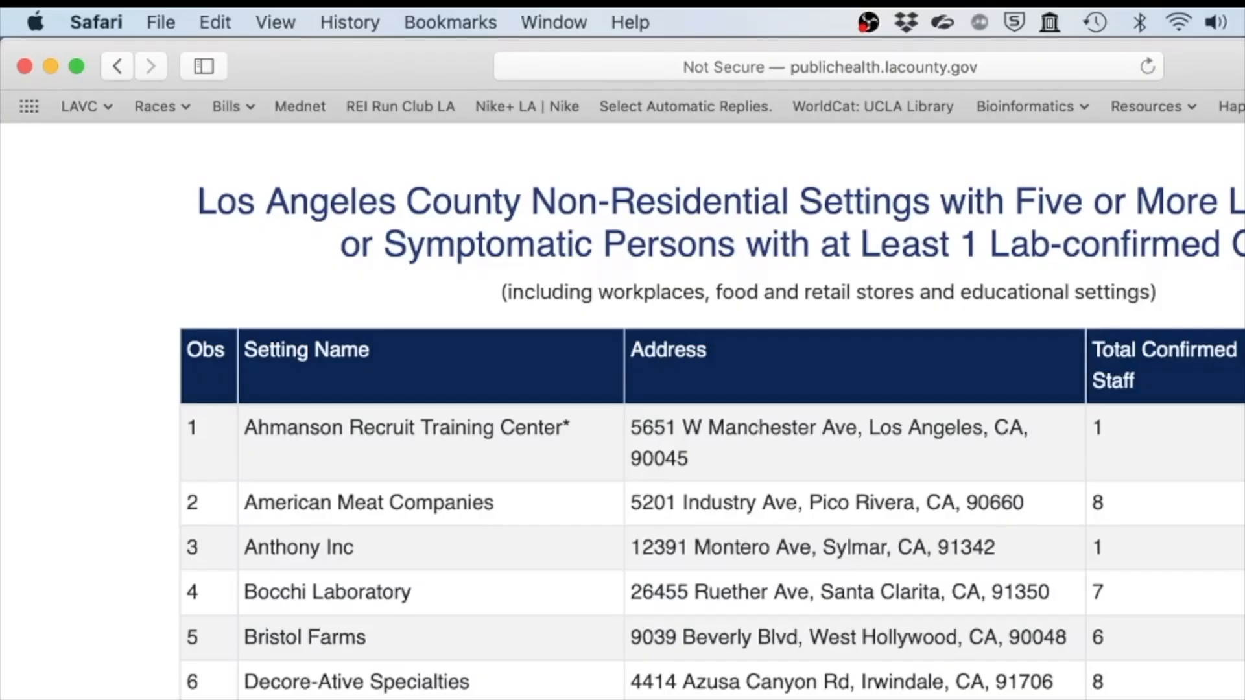
pyautogui.scroll(3, 712, 410)
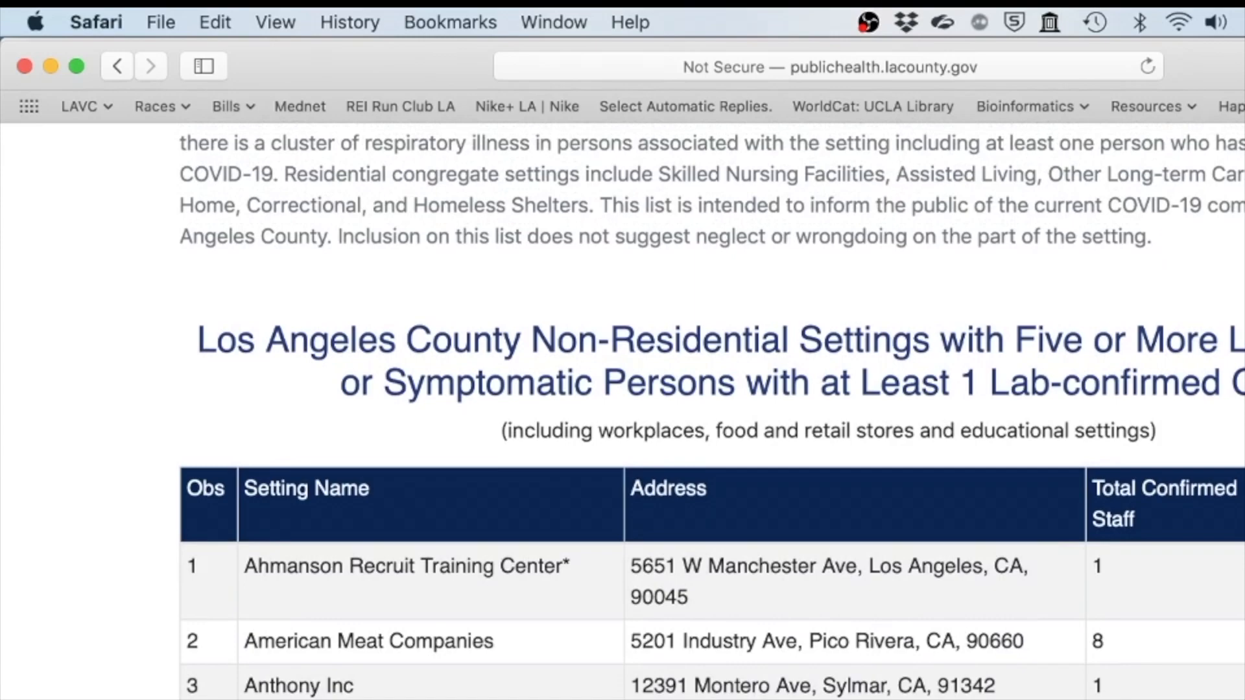
pyautogui.click(1004, 67)
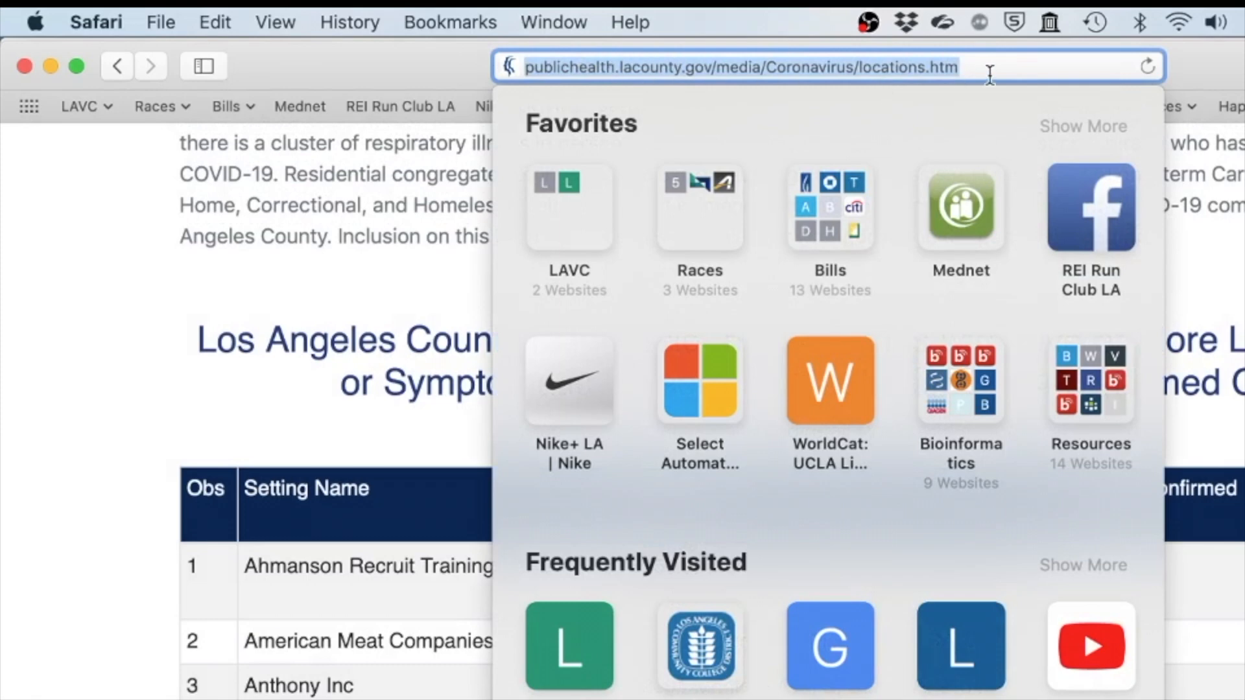
pyautogui.click(329, 363)
pyautogui.scroll(-5, 330, 368)
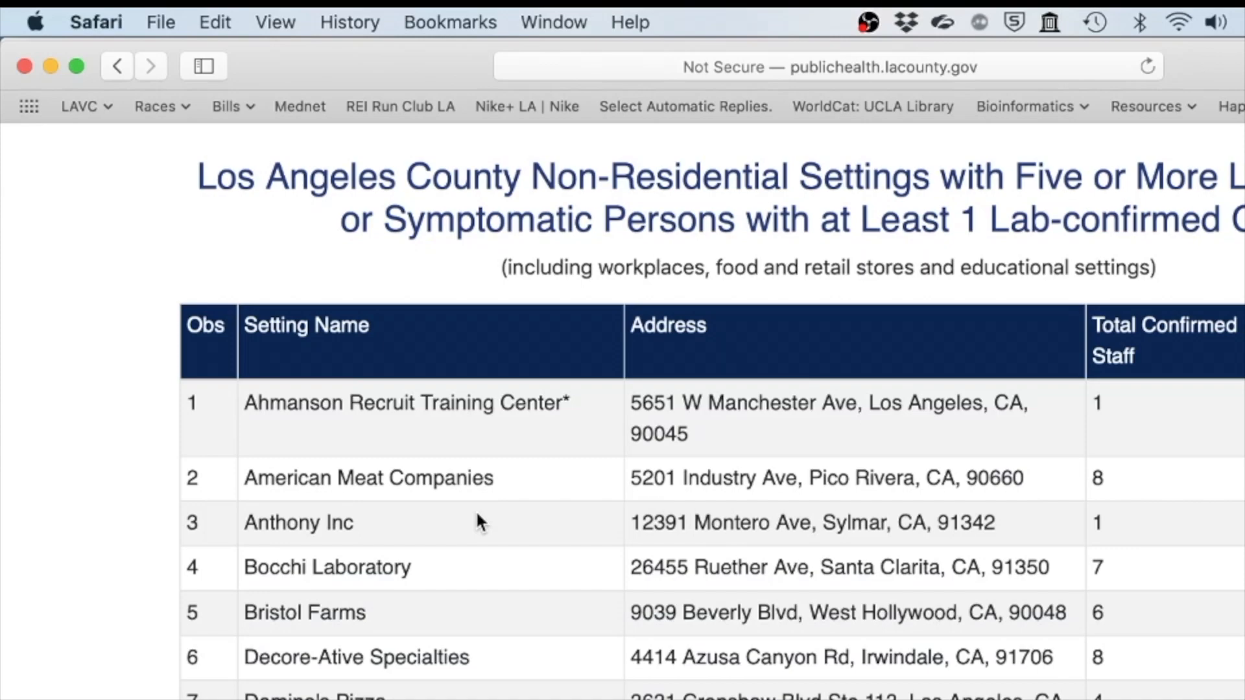
# Browse the Los Angeles County settings tables, examining the listed setting names, addresses and confirmed staff columns
pyautogui.scroll(15, 476, 510)
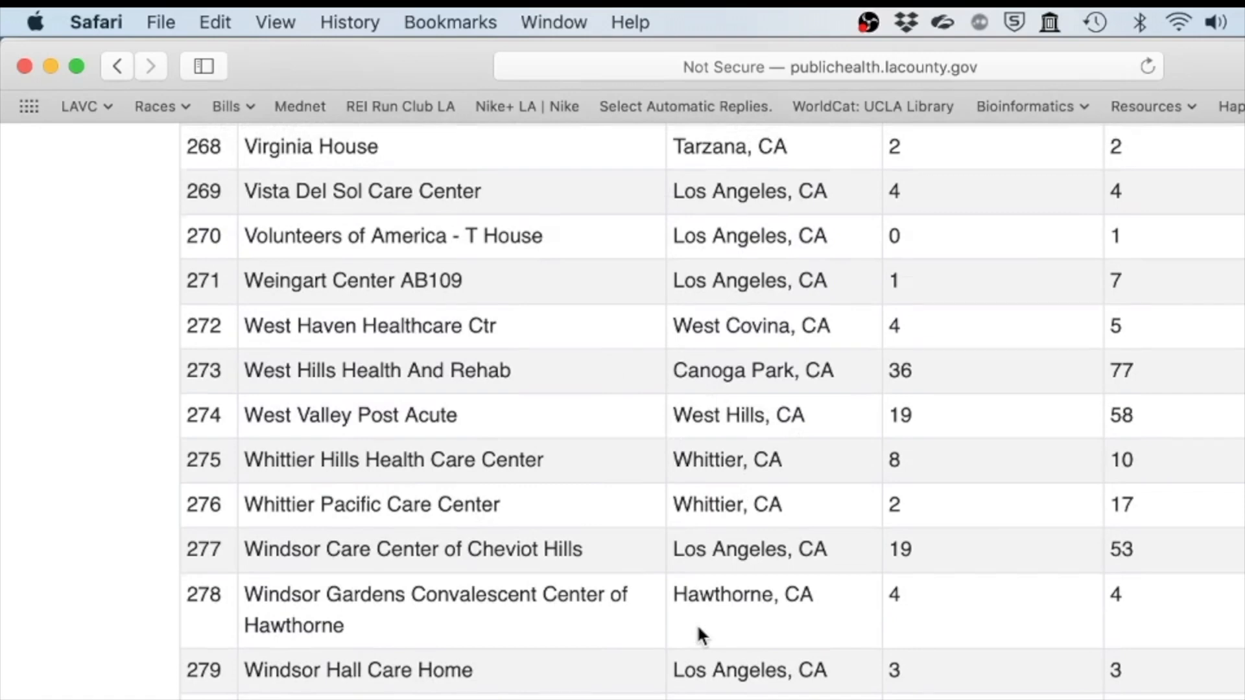
pyautogui.scroll(1, 696, 624)
pyautogui.scroll(-2, 698, 632)
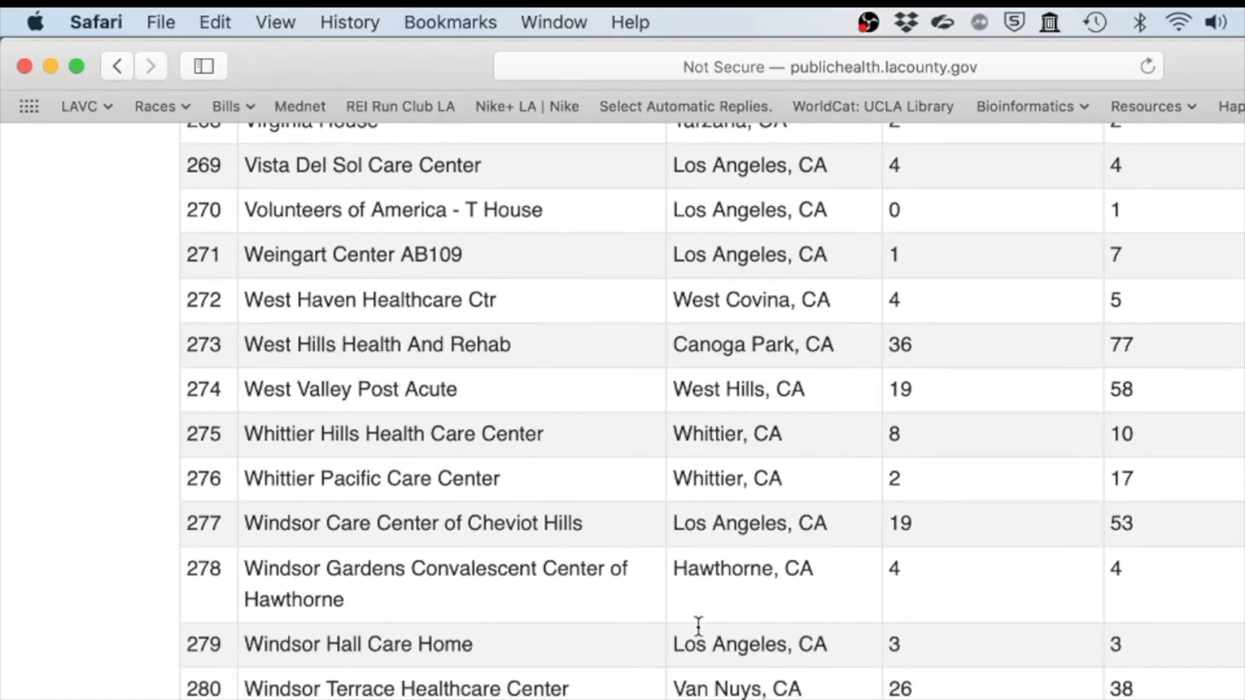
pyautogui.scroll(-15, 697, 627)
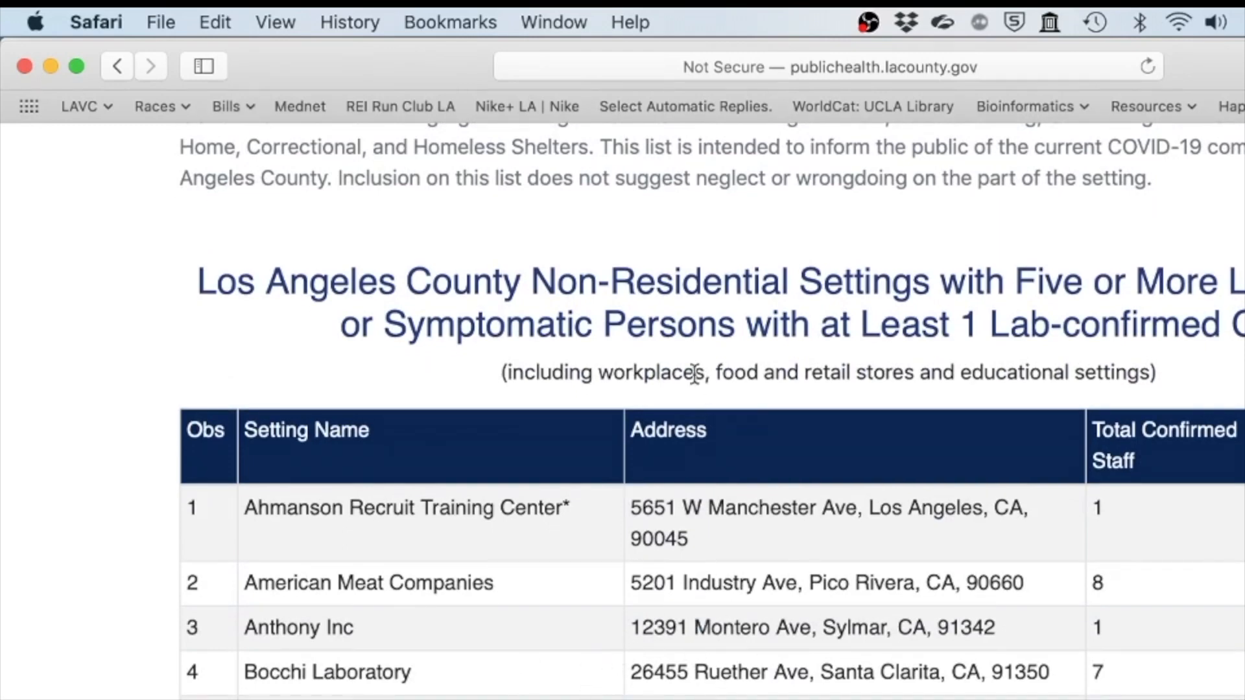
pyautogui.scroll(-5, 652, 631)
pyautogui.scroll(-12, 713, 415)
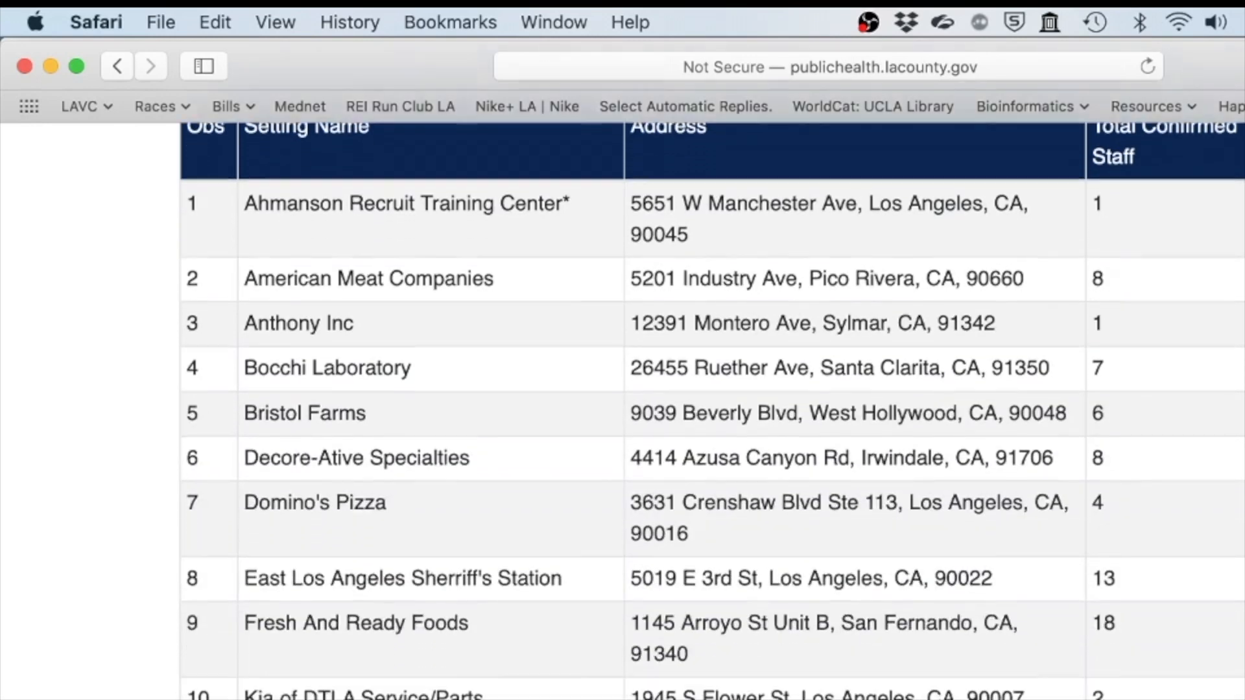
pyautogui.scroll(10, 712, 415)
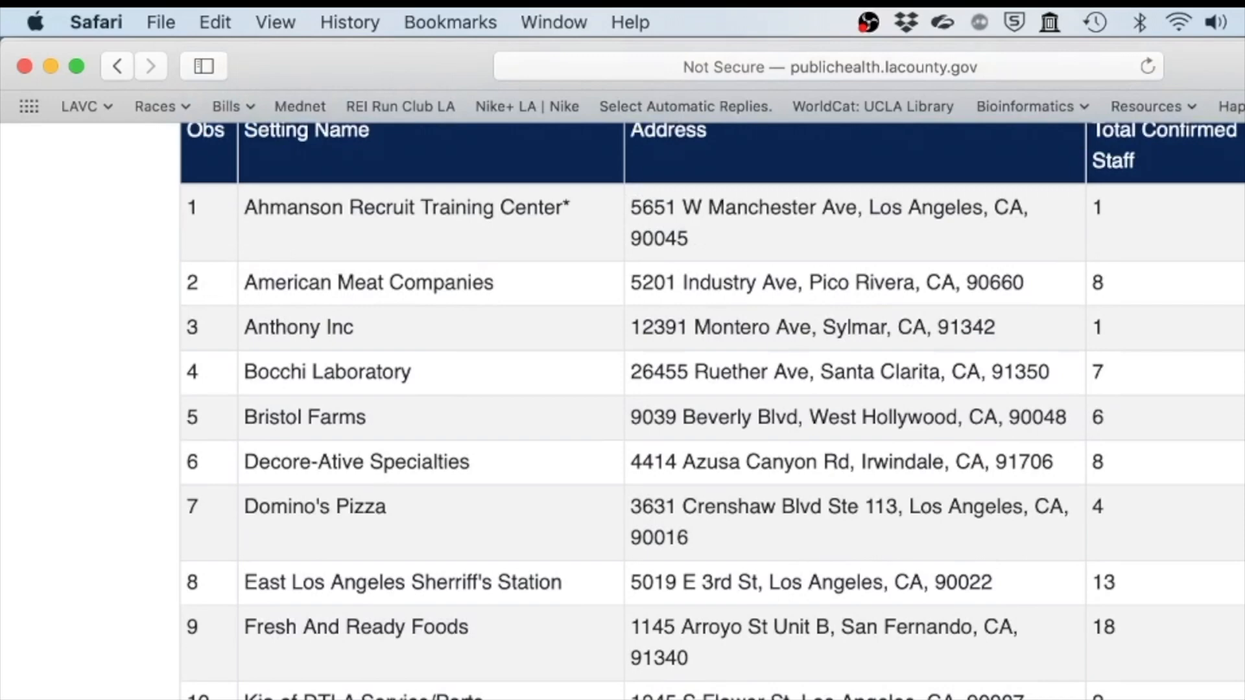
pyautogui.scroll(2, 1001, 665)
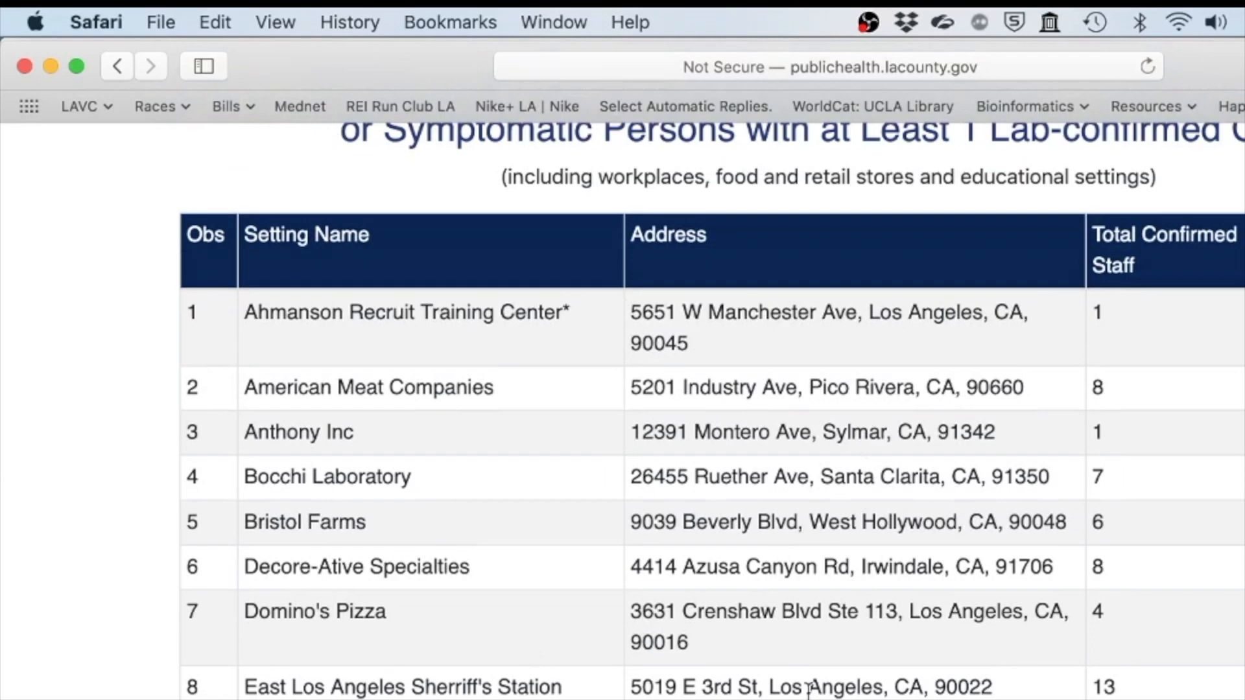
pyautogui.scroll(-8, 809, 691)
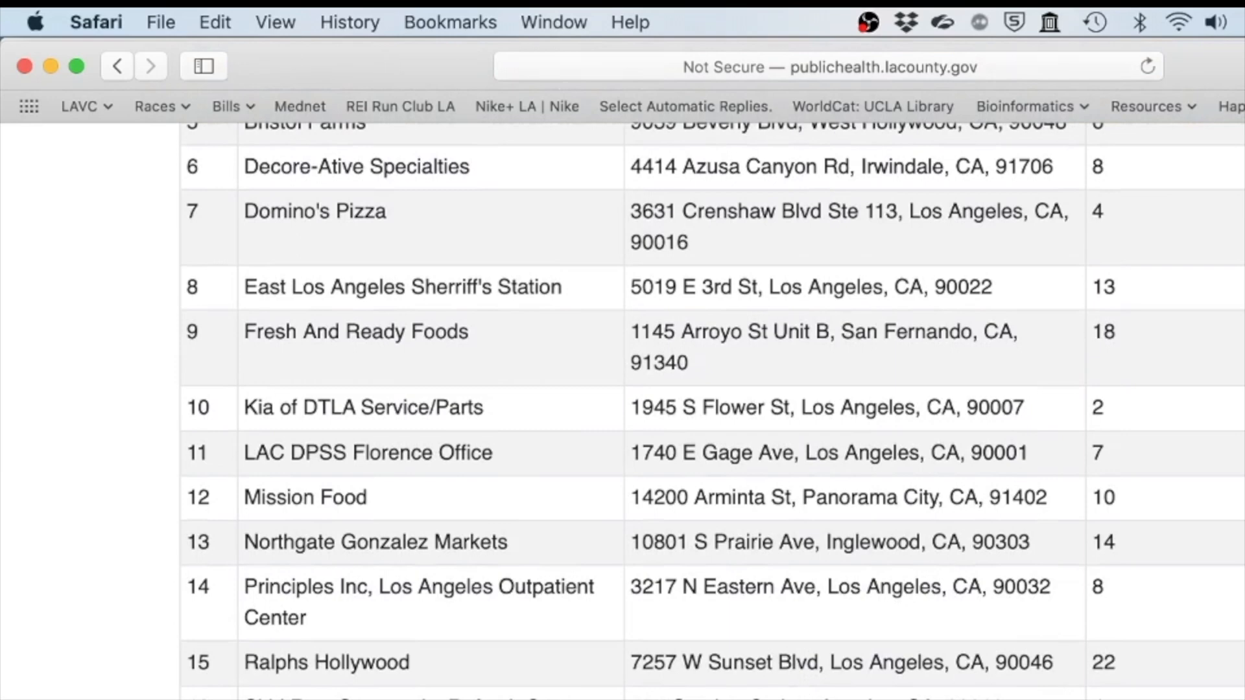
# Switch to SPSS Statistics and review the SettingName, Address, City and TotalConfirmedStaff variables in the Lab 4 dataset
pyautogui.click(917, 699)
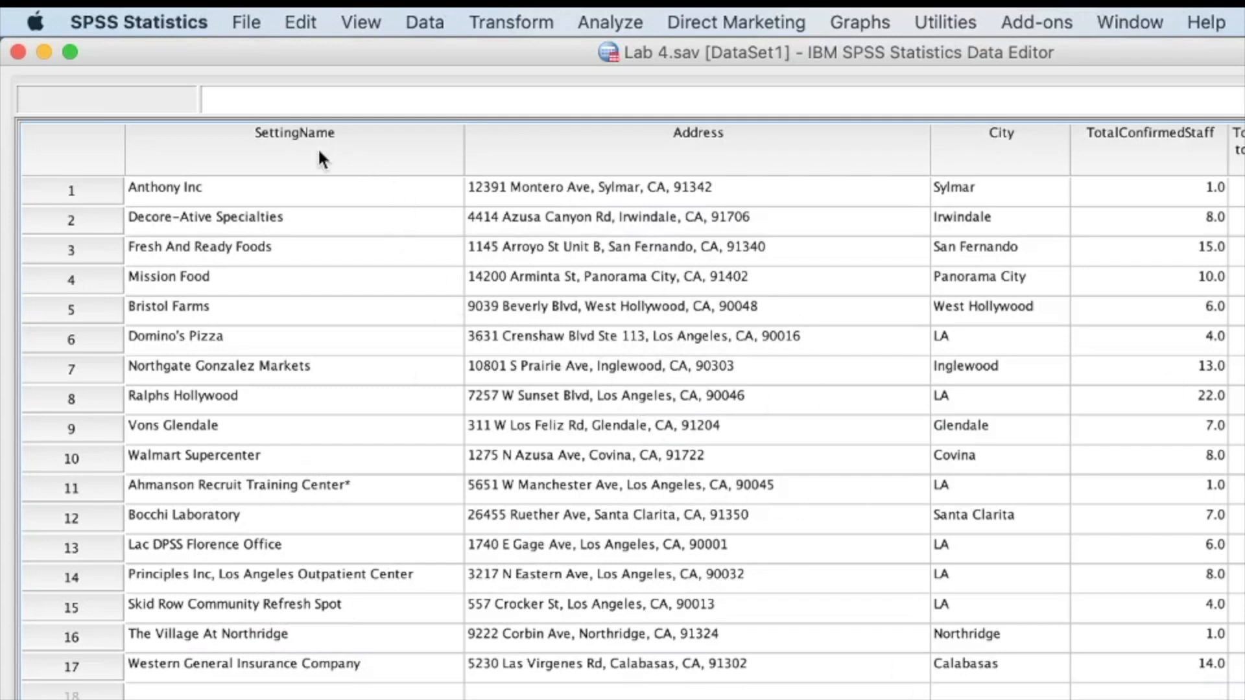
pyautogui.click(231, 195)
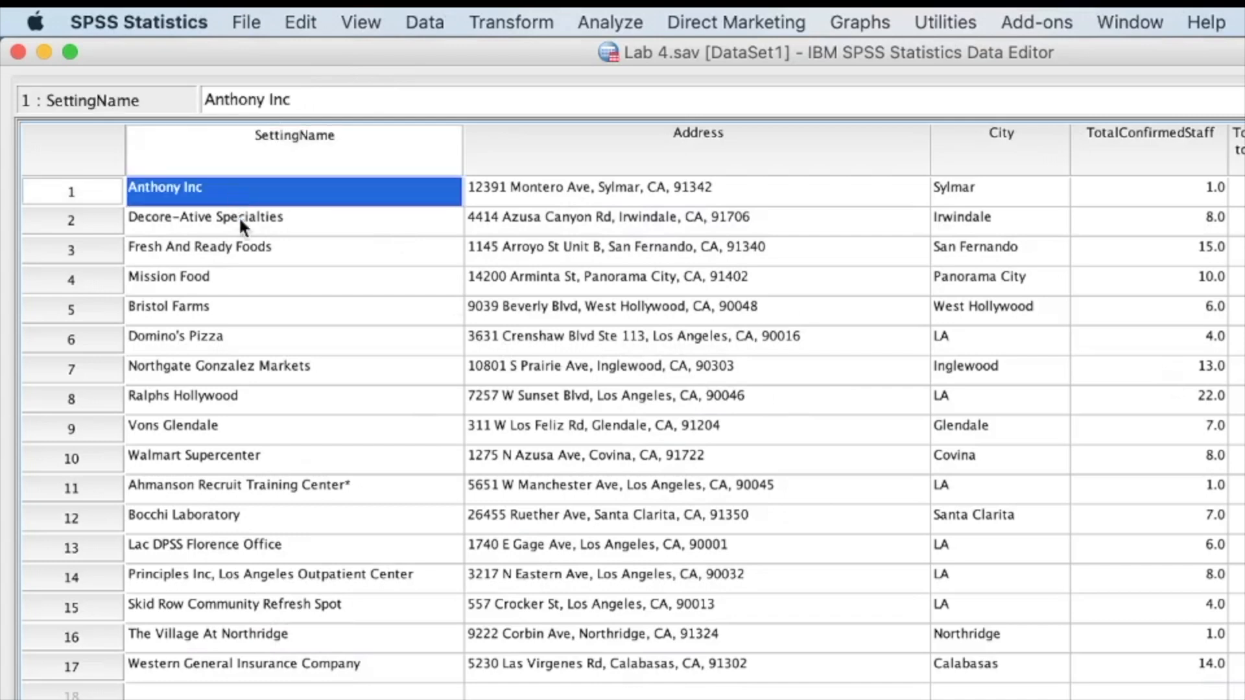
pyautogui.click(246, 226)
pyautogui.click(266, 252)
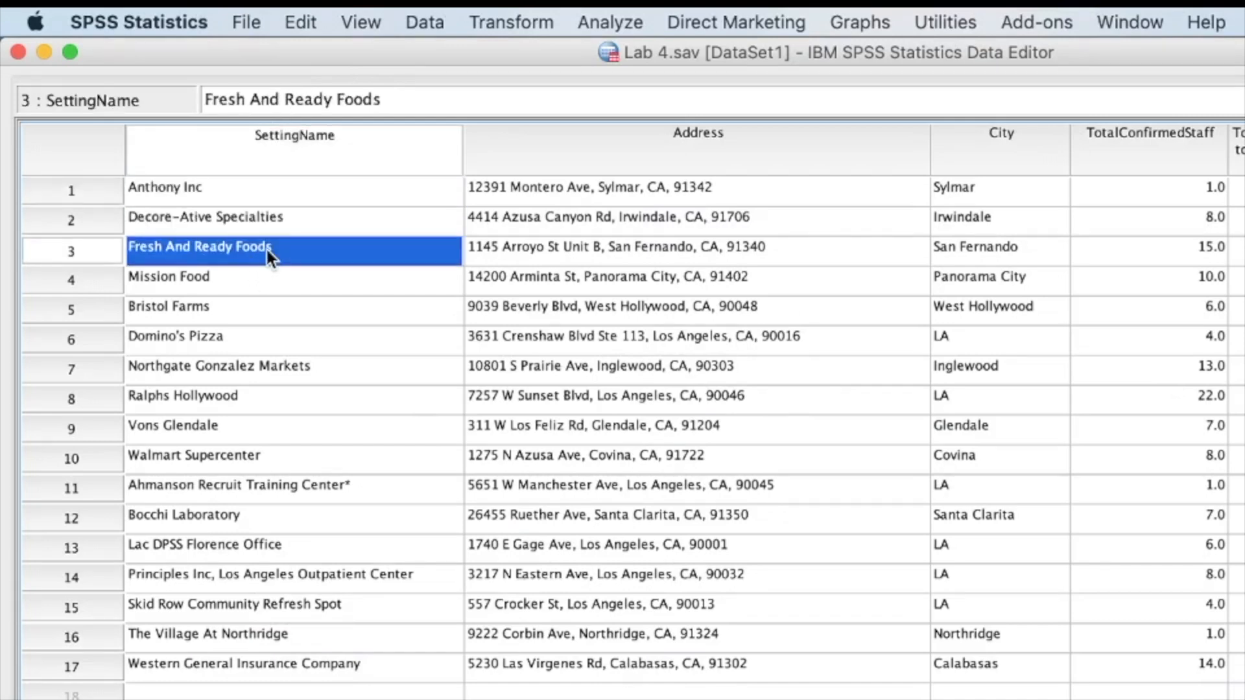
pyautogui.click(772, 195)
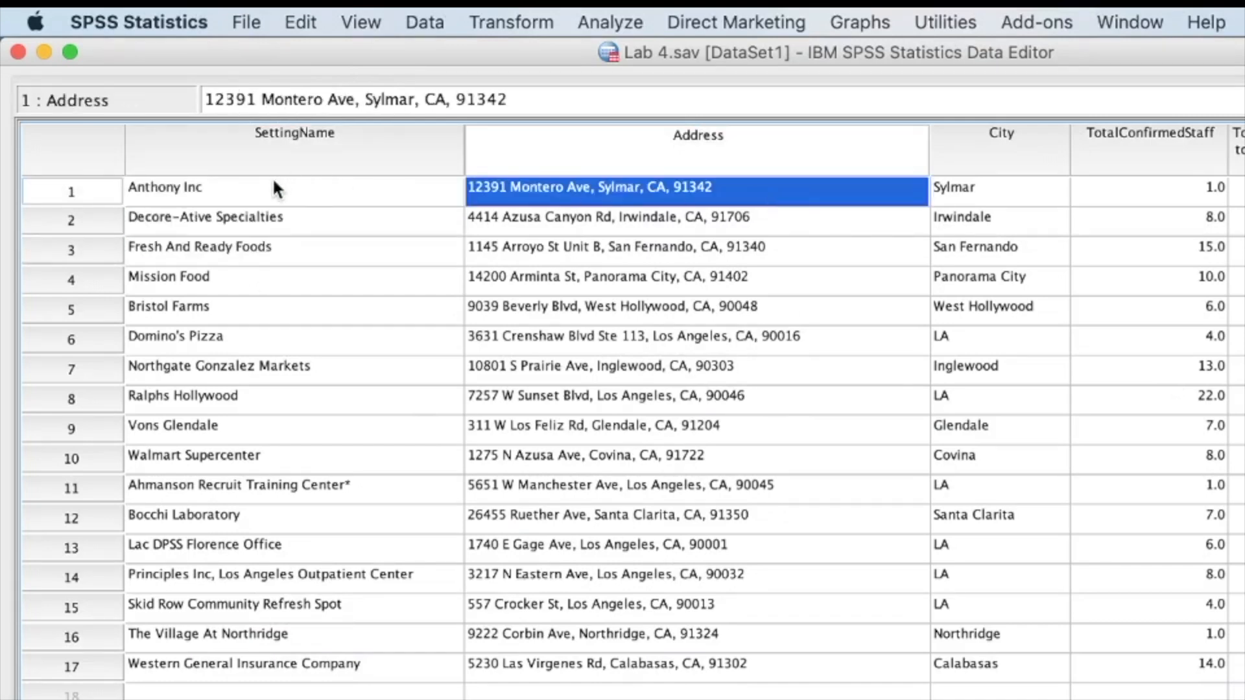
pyautogui.moveTo(273, 183); pyautogui.dragTo(531, 188)
pyautogui.moveTo(1017, 192); pyautogui.dragTo(1005, 660)
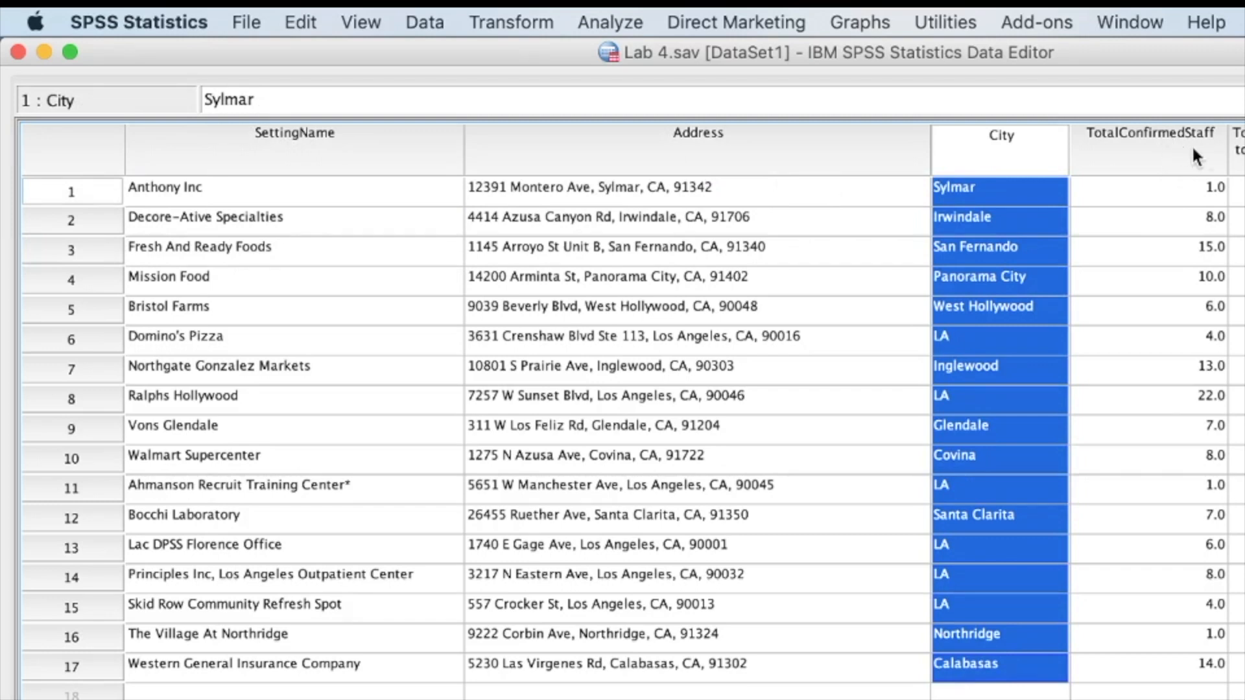
pyautogui.click(1181, 192)
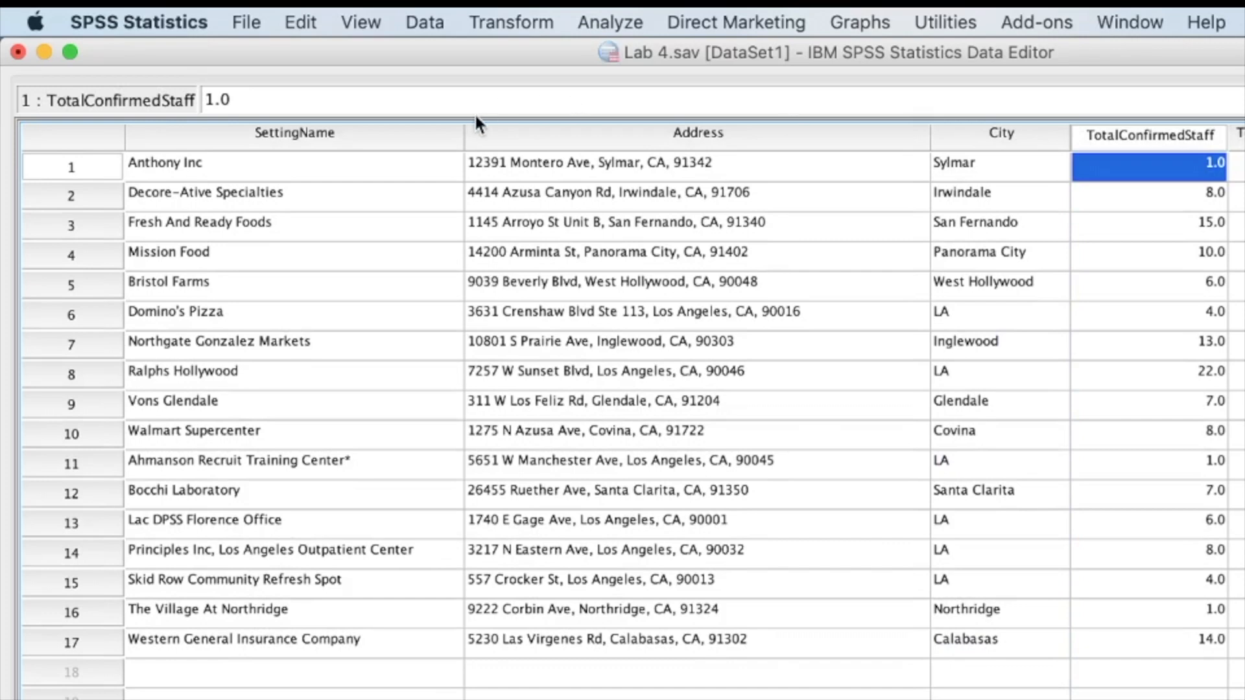
# Narrow the SettingName column and check the Type entries of rows 11, 5 and 1
pyautogui.moveTo(464, 127); pyautogui.dragTo(356, 134)
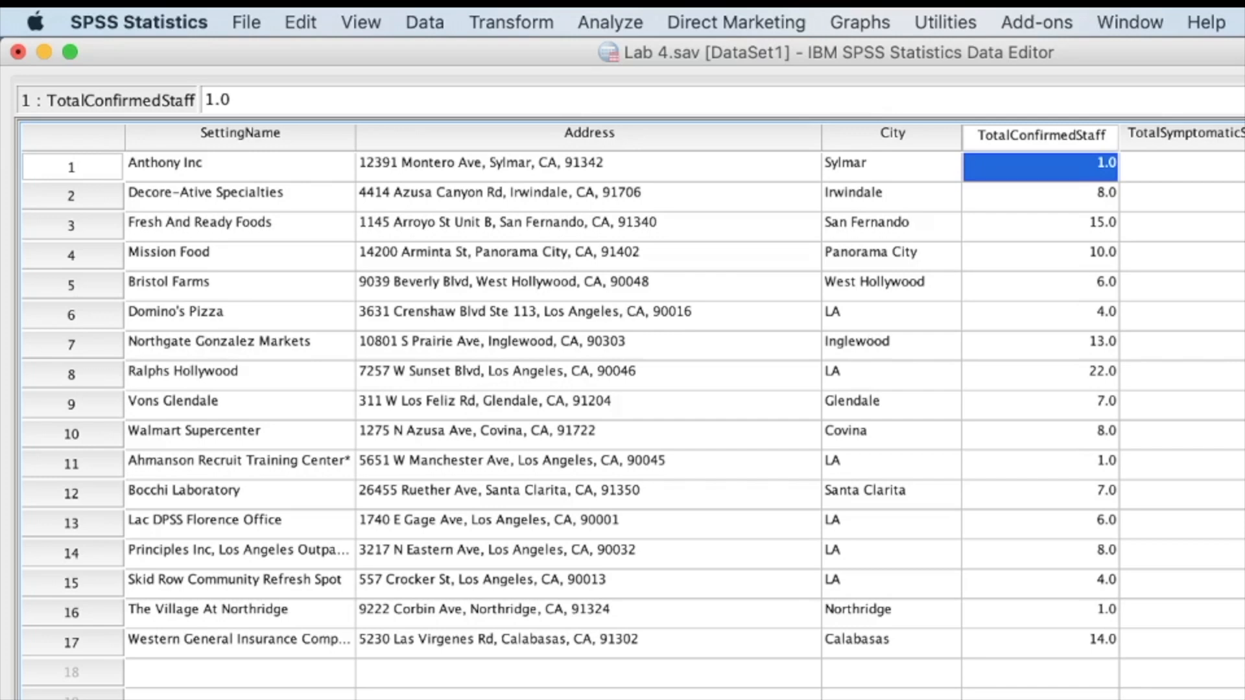
pyautogui.moveTo(274, 162); pyautogui.dragTo(259, 286)
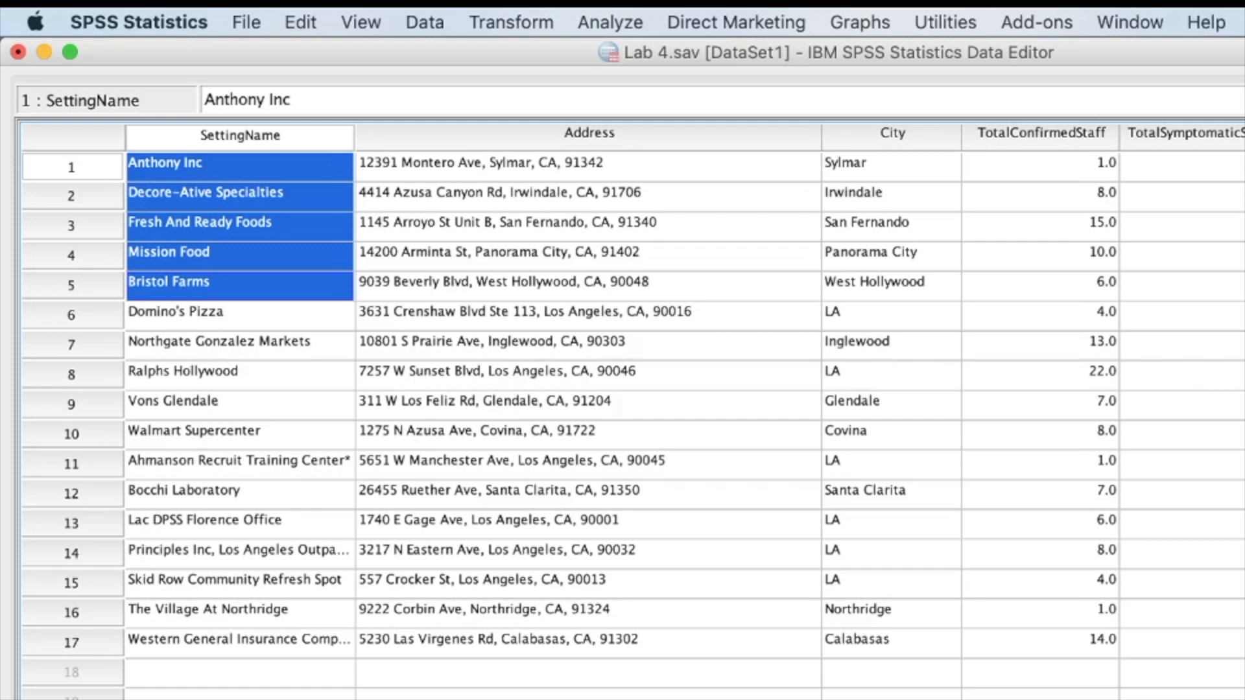
pyautogui.click(1242, 464)
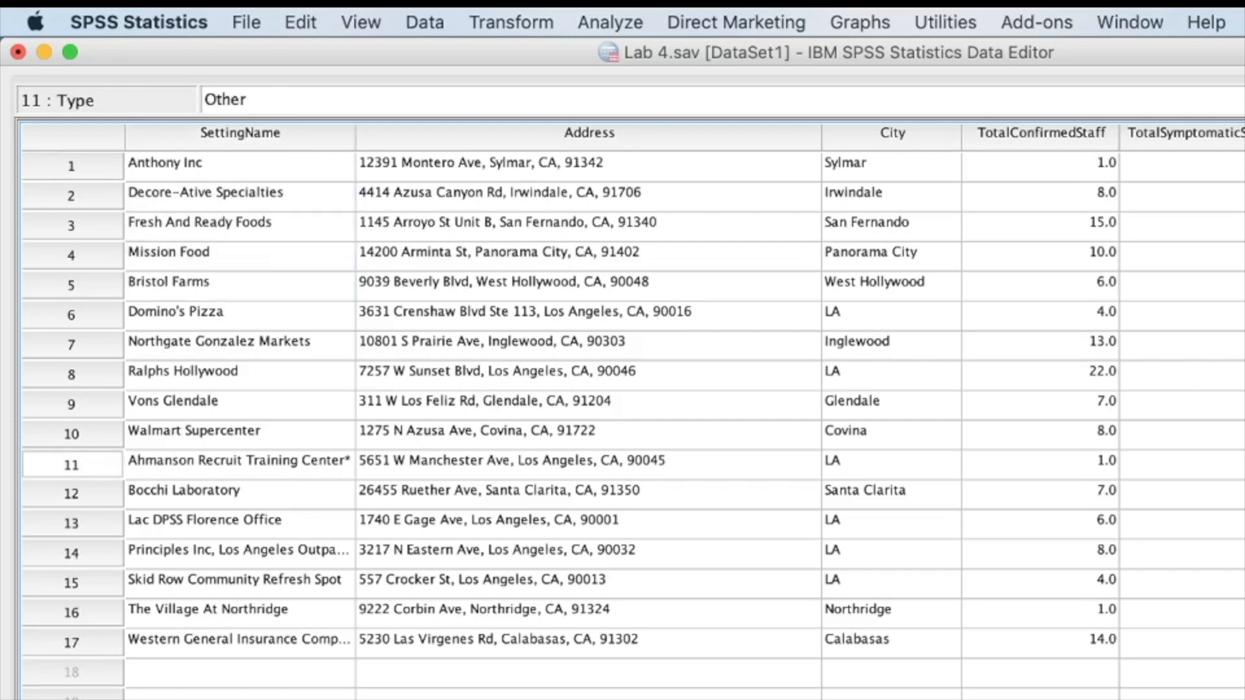
pyautogui.click(1242, 286)
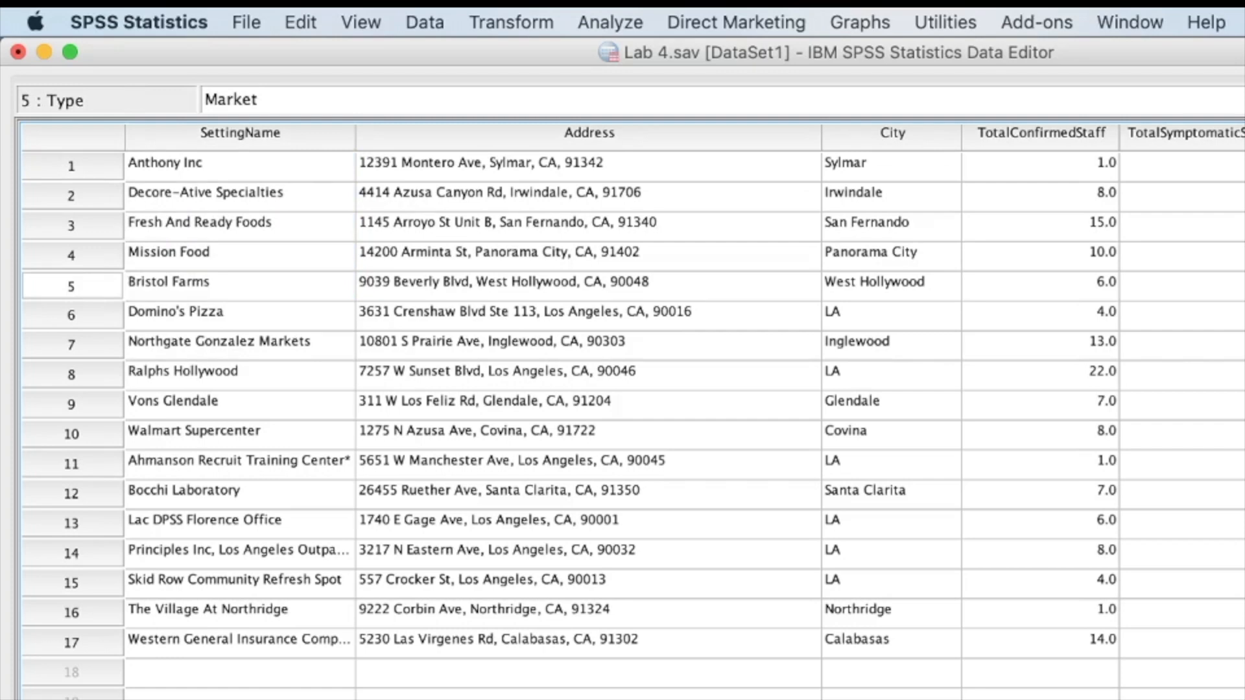
pyautogui.press('Up')
pyautogui.press('Up')
pyautogui.press('Up')
pyautogui.press('Up')
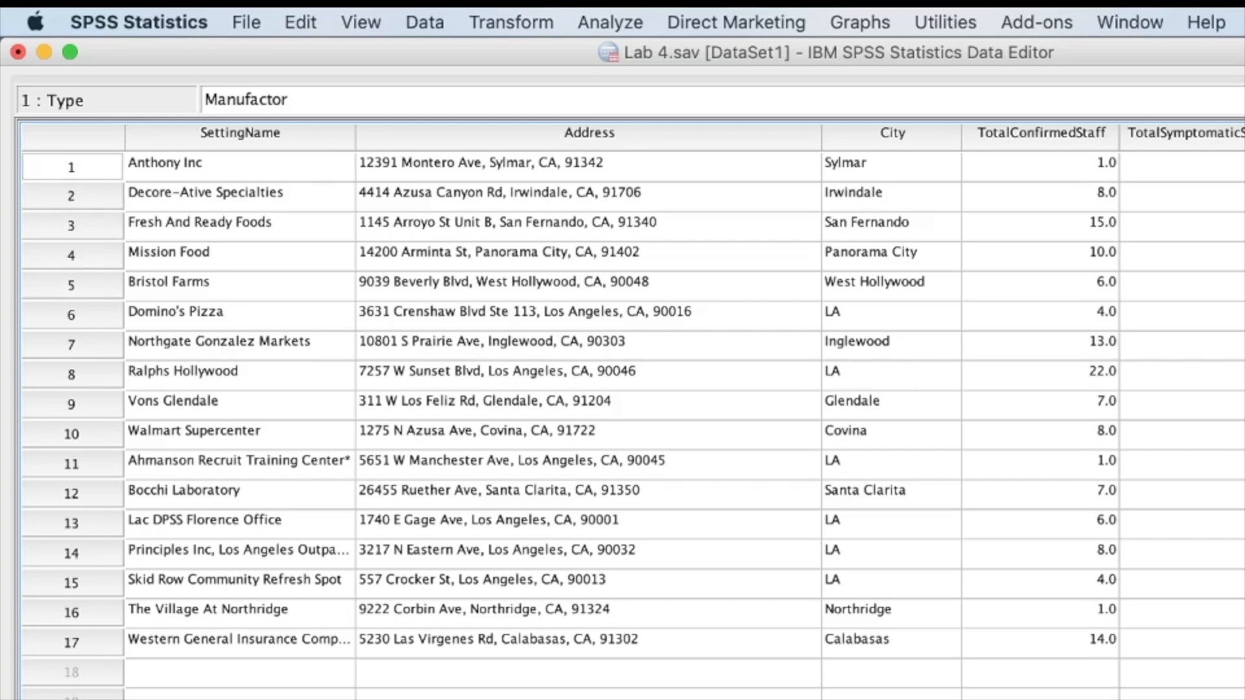
# Highlight the records in rows 1 to 4, and examine the market group from Bristol Farms to Walmart Supercenter
pyautogui.moveTo(203, 169); pyautogui.dragTo(1150, 257)
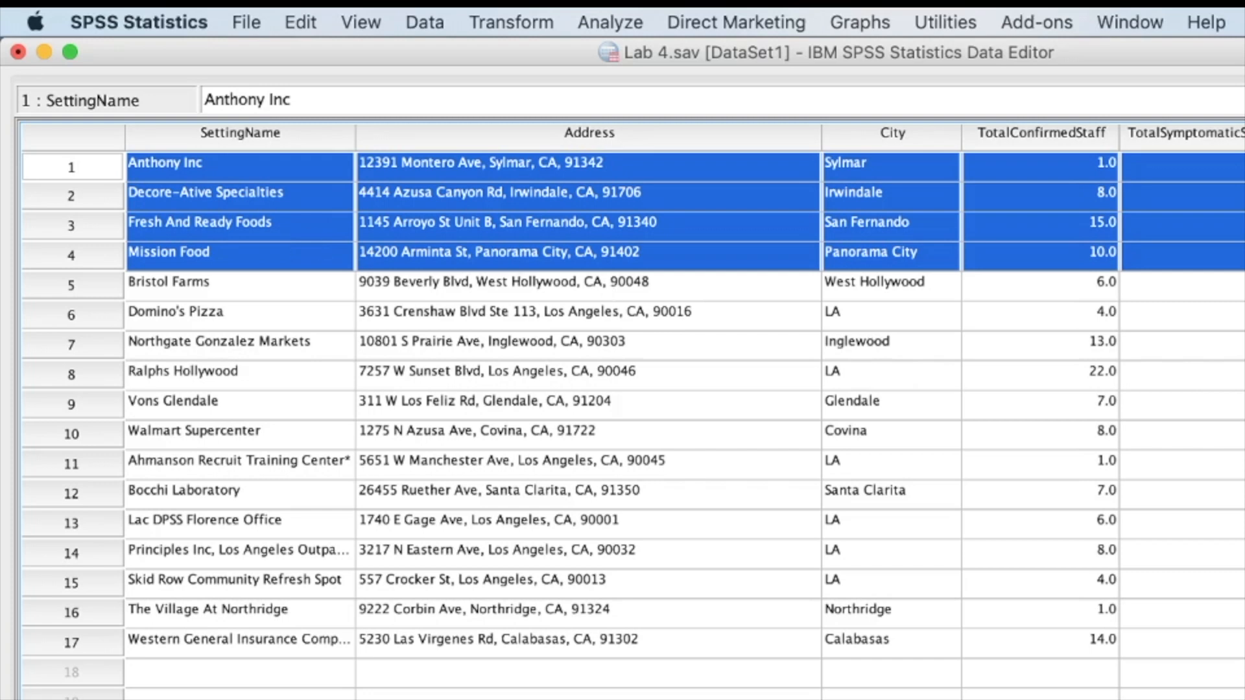
pyautogui.click(1239, 286)
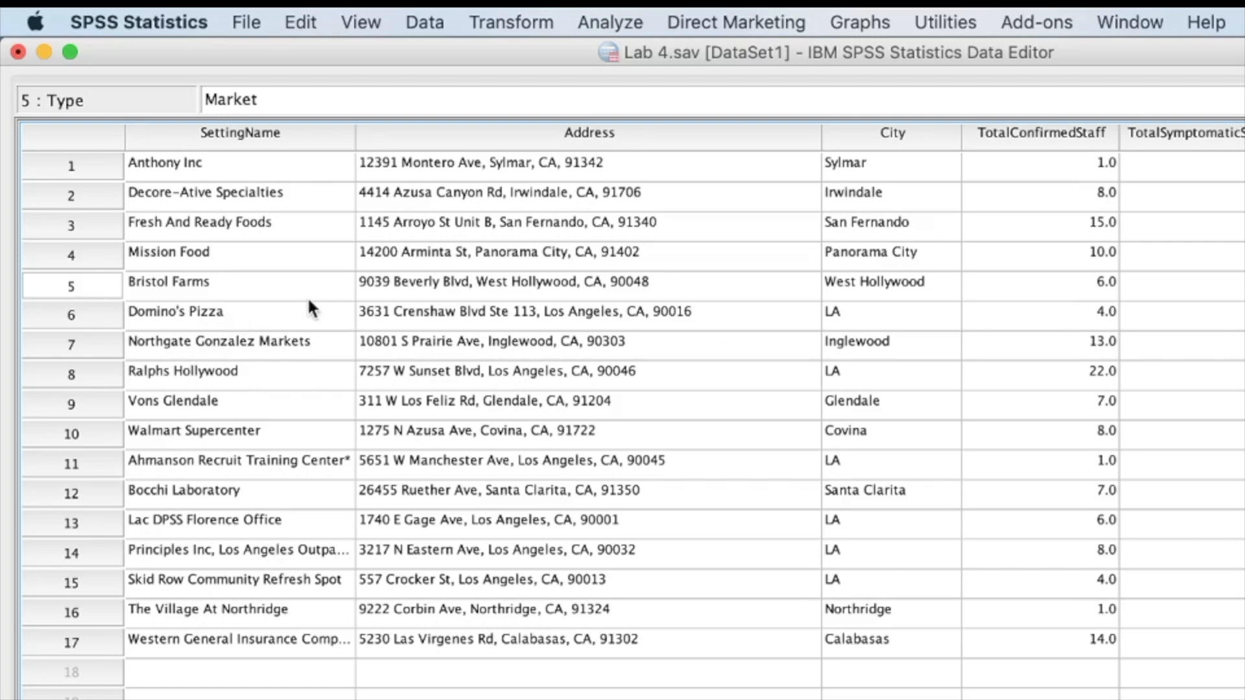
pyautogui.click(205, 262)
pyautogui.click(207, 306)
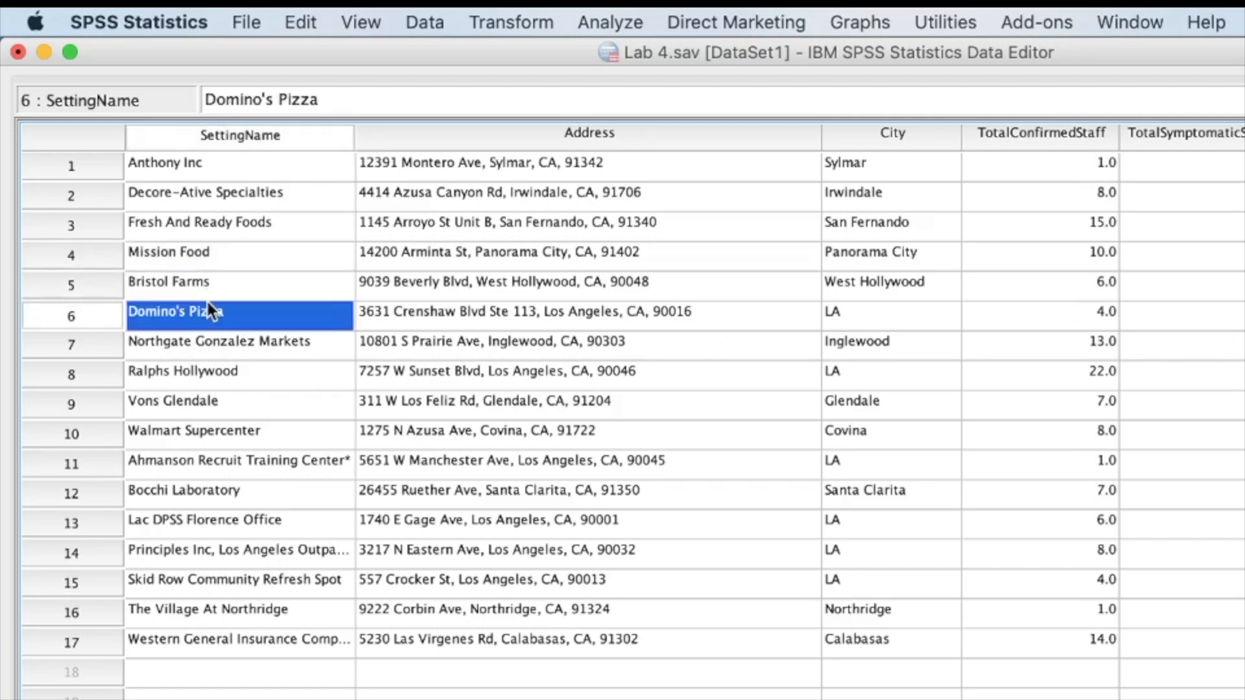
pyautogui.click(226, 284)
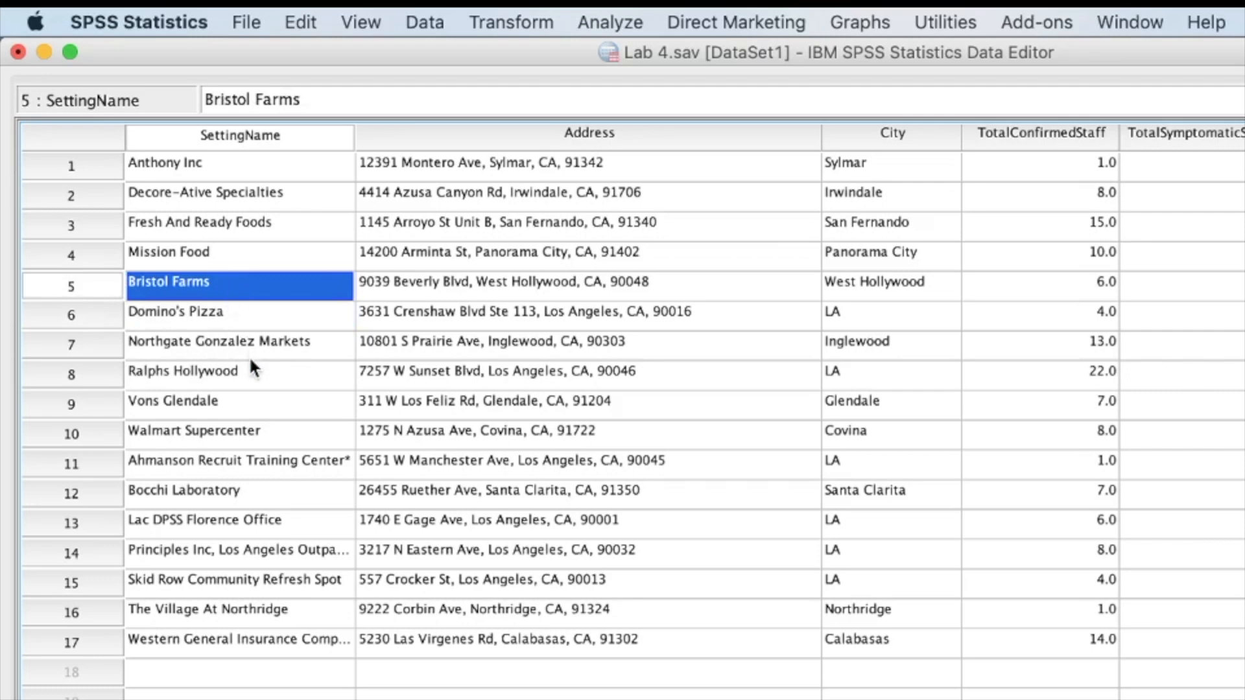
pyautogui.click(248, 398)
pyautogui.click(233, 432)
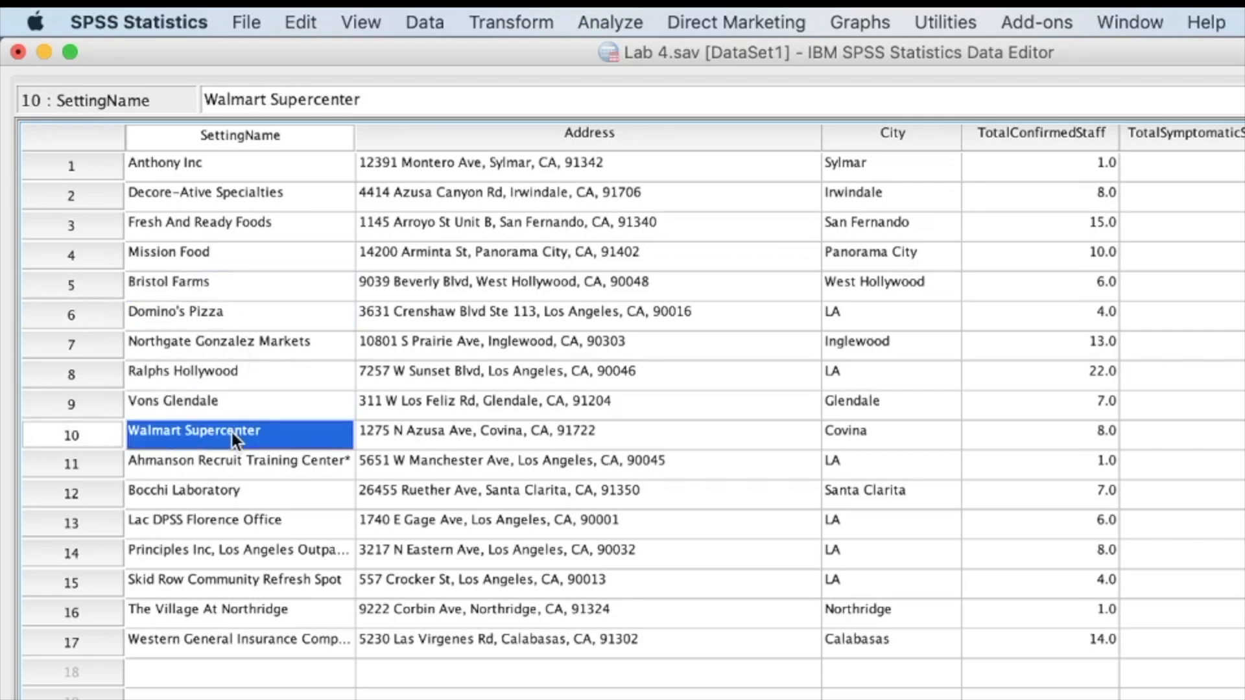
pyautogui.moveTo(231, 433); pyautogui.dragTo(1241, 285)
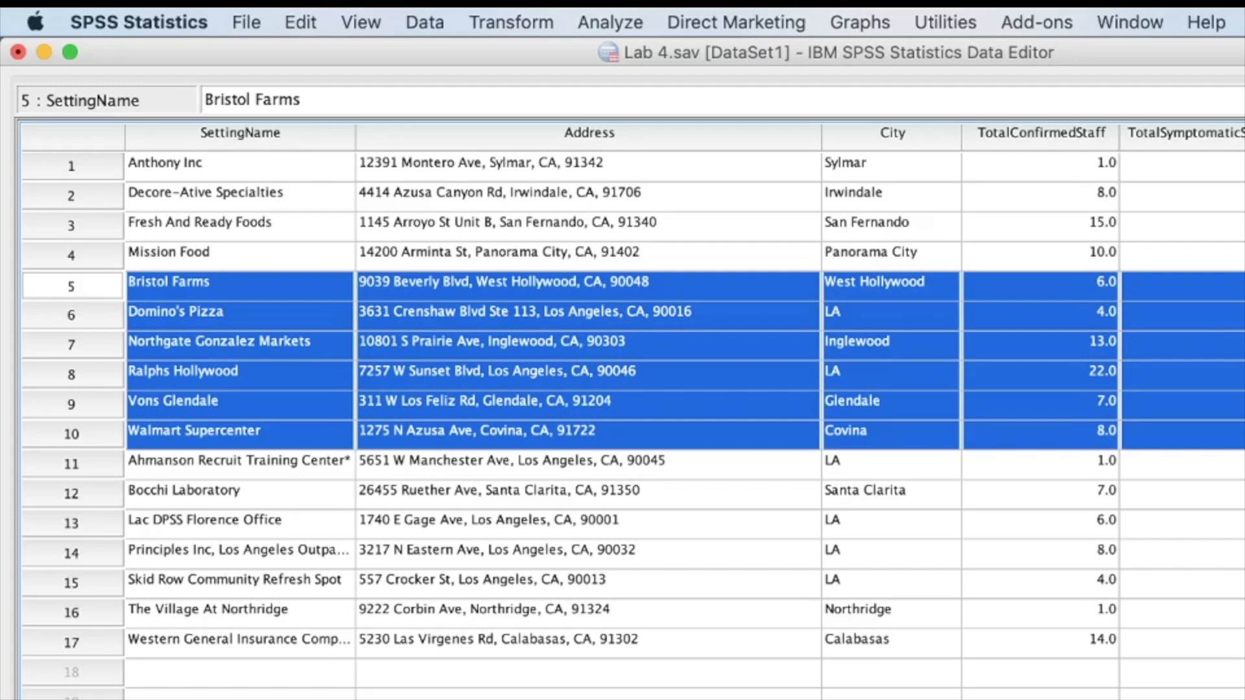
# Highlight the records in rows 11 to 17 and examine the individual settings in this Other group
pyautogui.click(1242, 464)
pyautogui.moveTo(1242, 464); pyautogui.dragTo(320, 646)
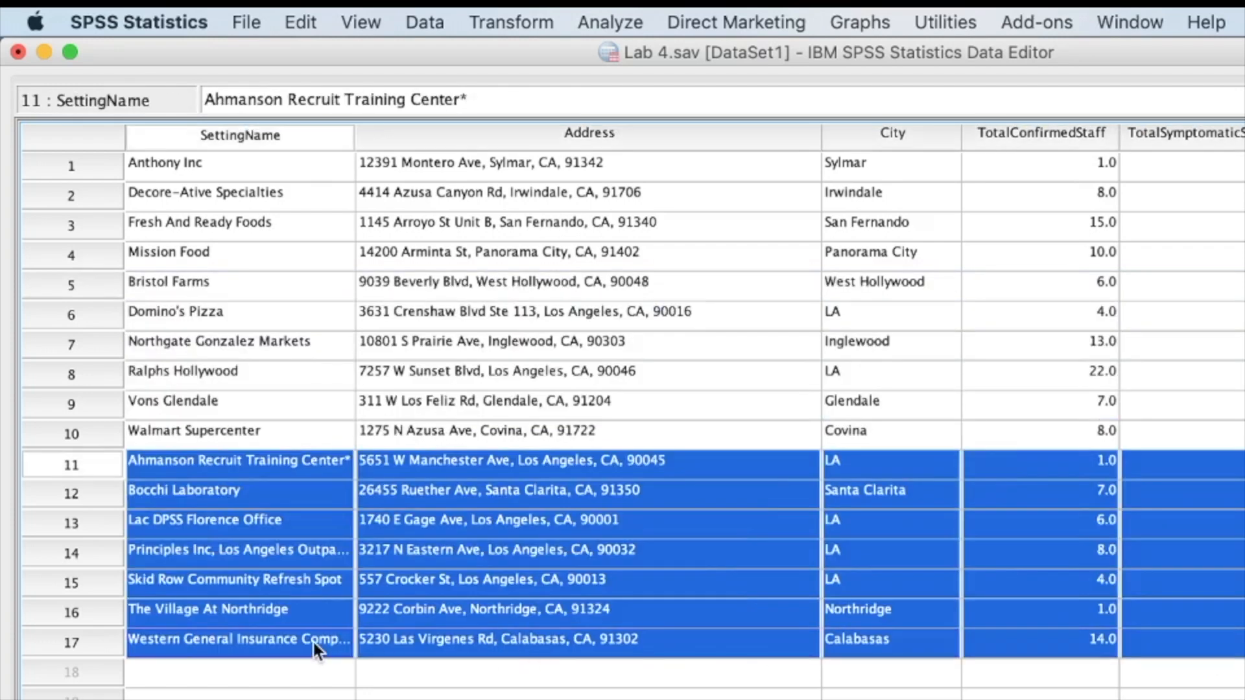
pyautogui.click(279, 615)
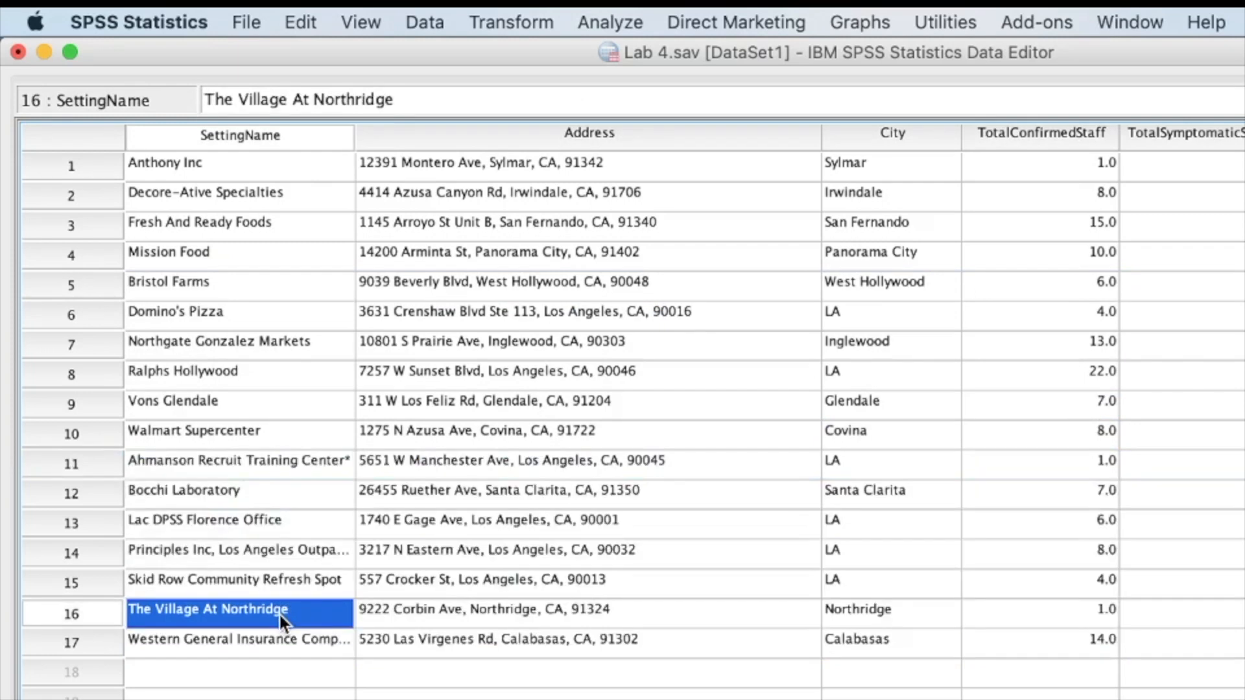
pyautogui.click(267, 462)
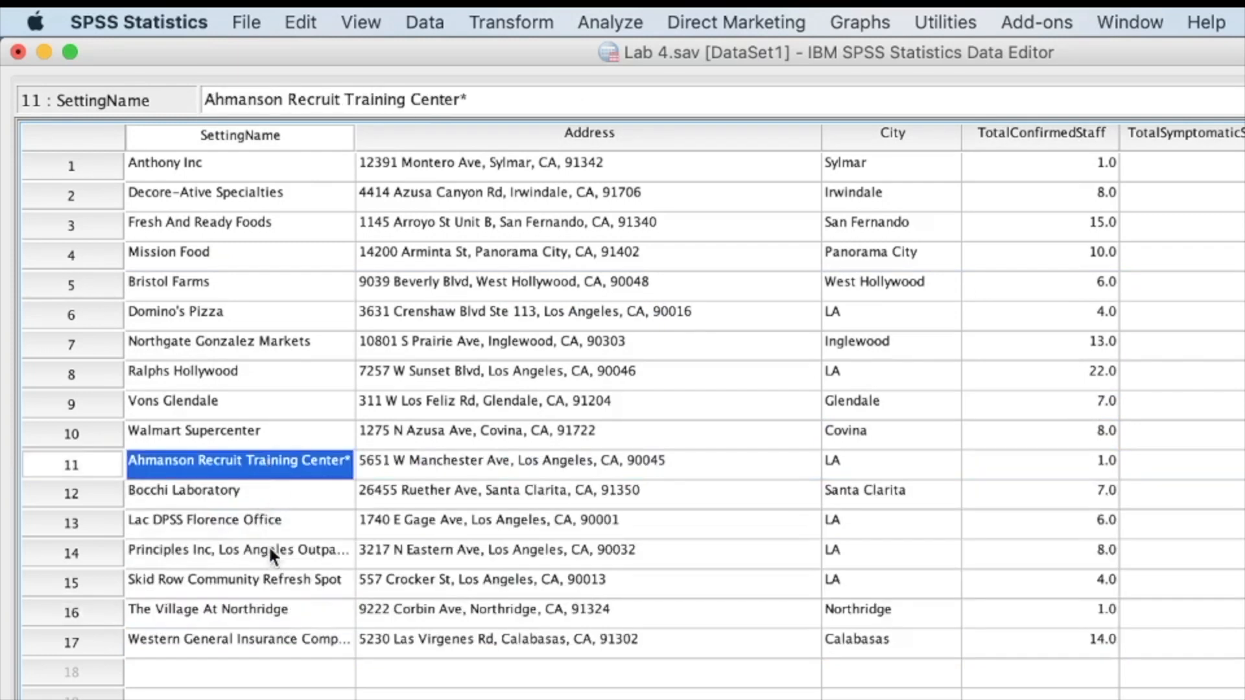
pyautogui.click(268, 584)
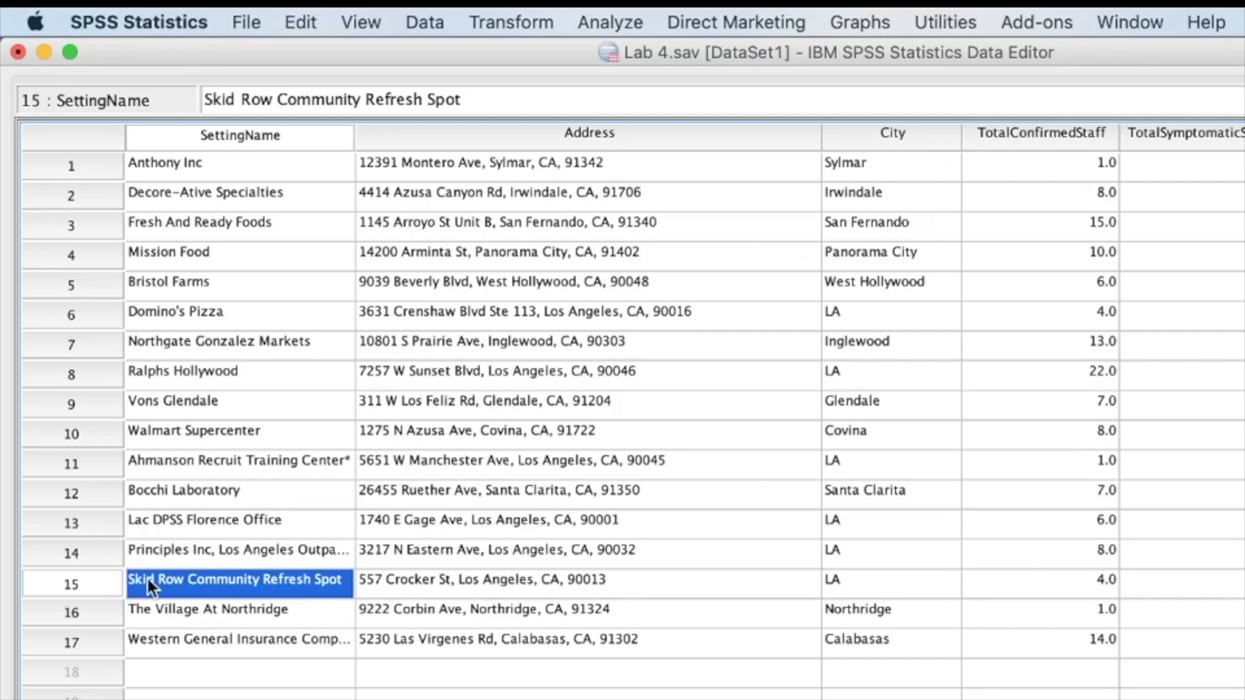
pyautogui.click(180, 555)
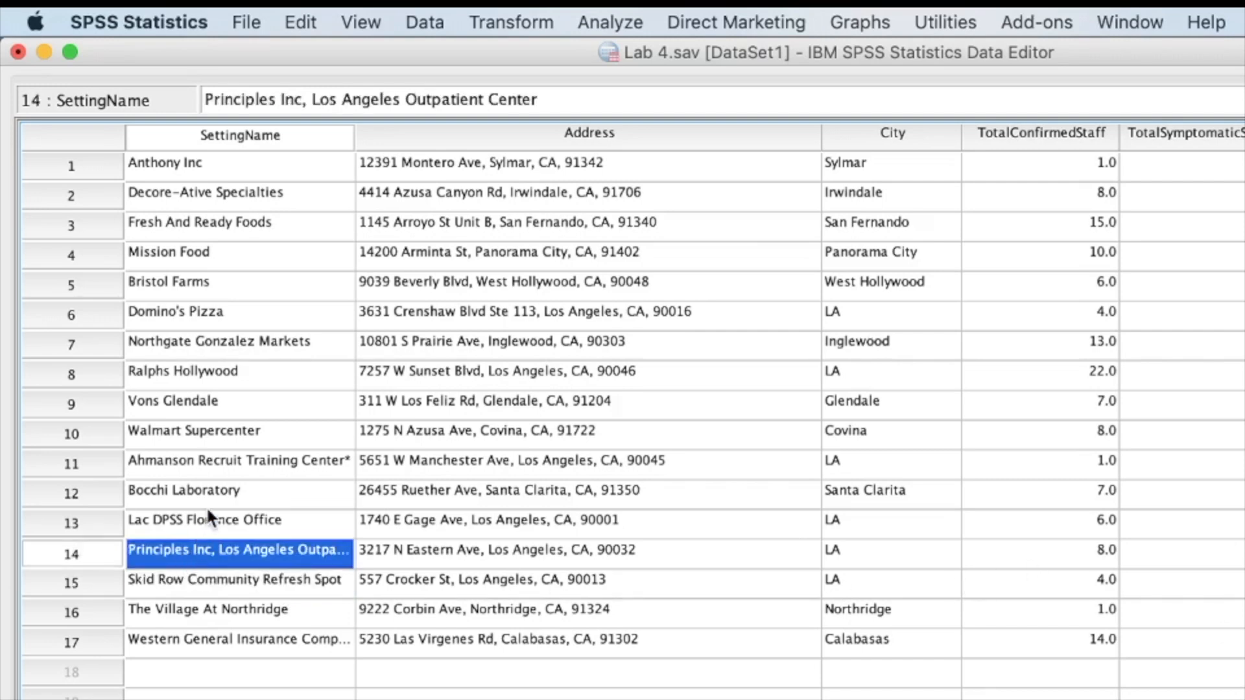
pyautogui.click(220, 467)
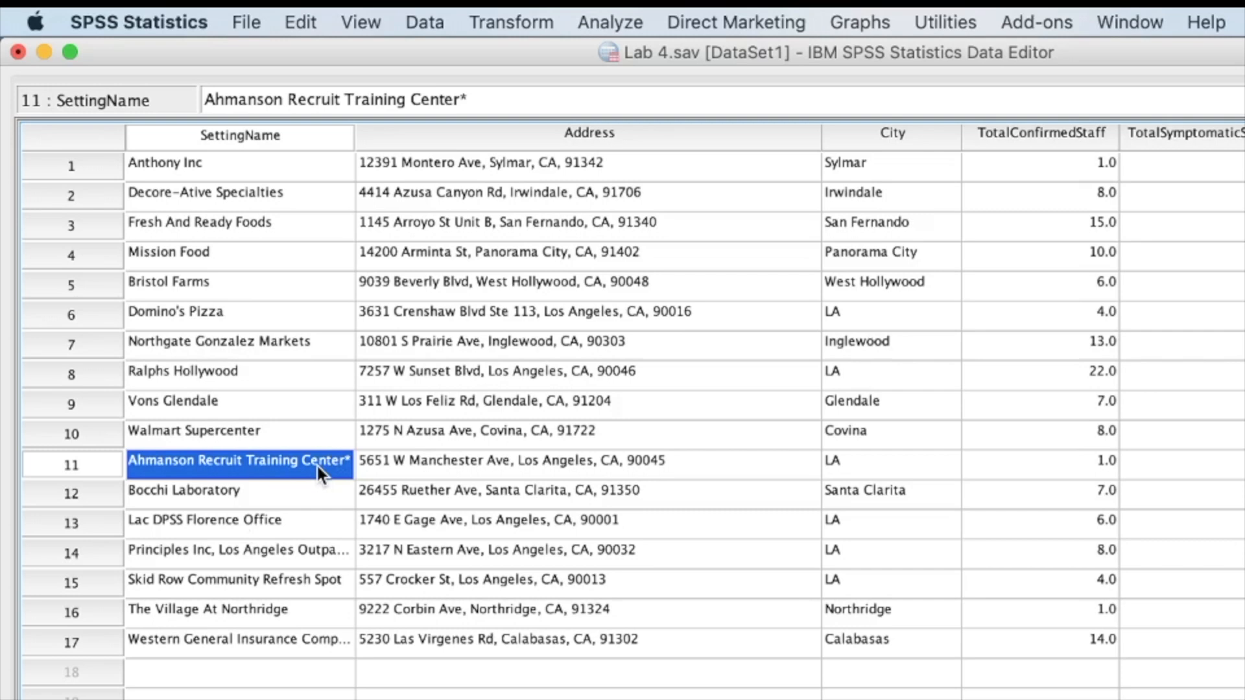
pyautogui.click(247, 639)
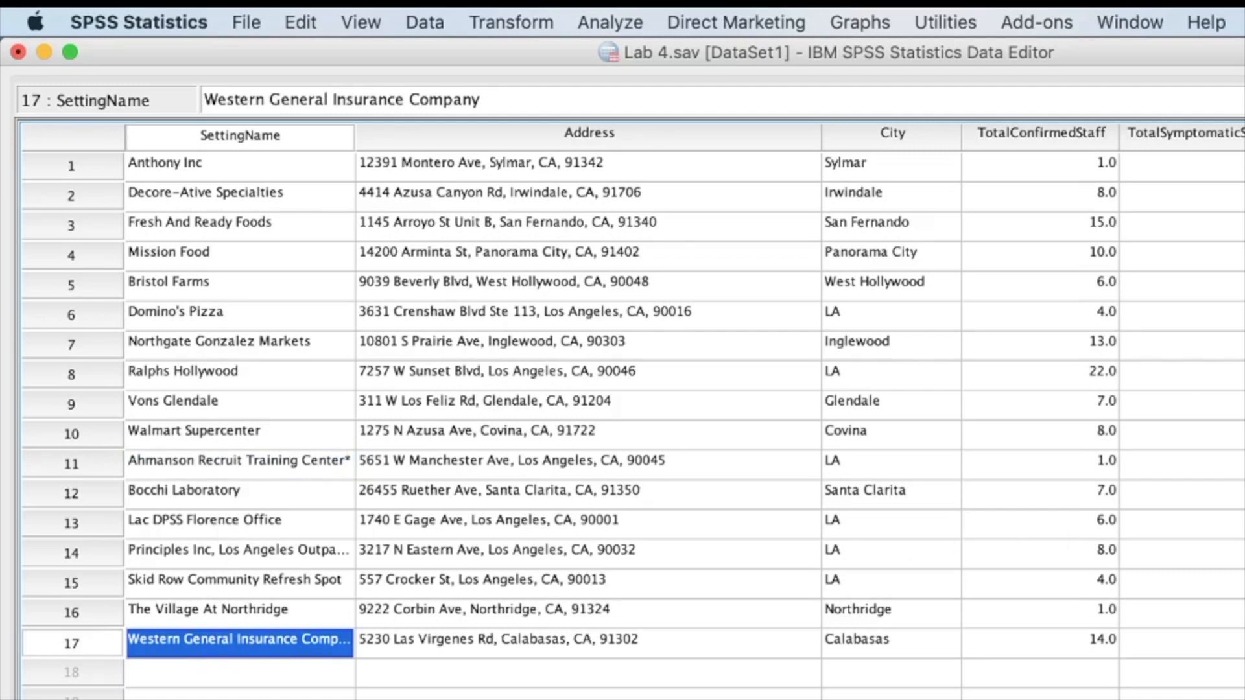
# Compare the Type entries of rows 11, 1, 5 and 4, and examine the TotalConfirmedStaff values across all settings
pyautogui.click(1242, 461)
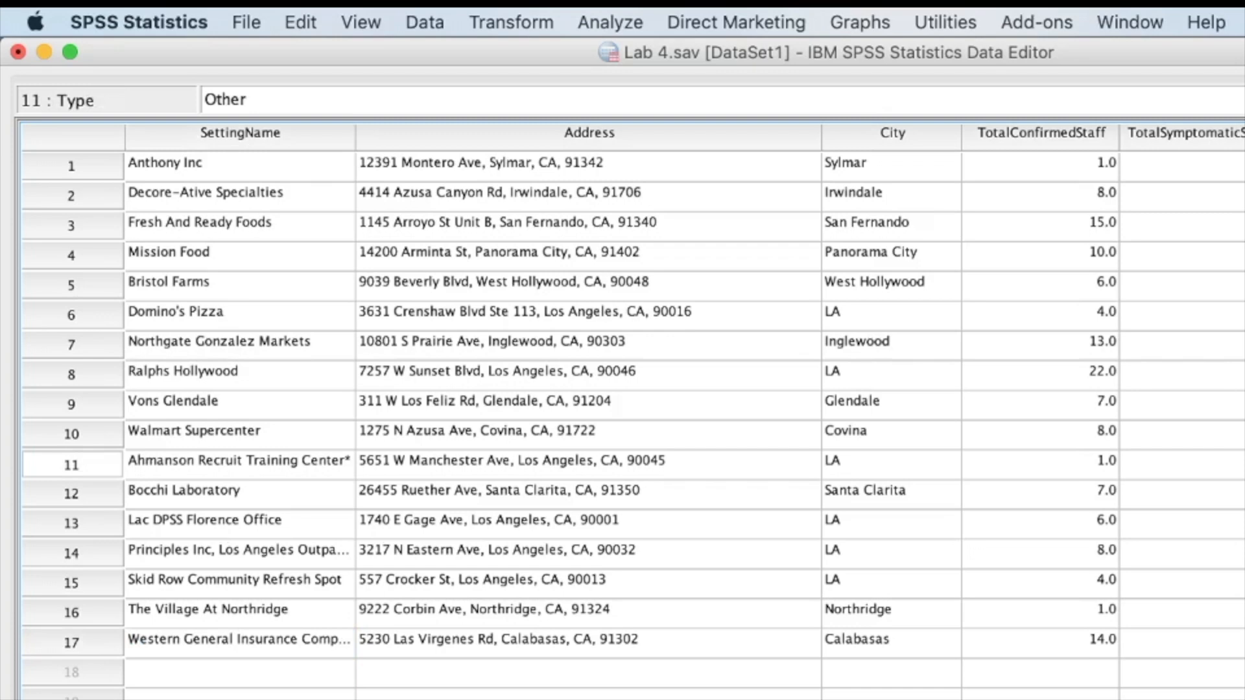
pyautogui.click(1242, 166)
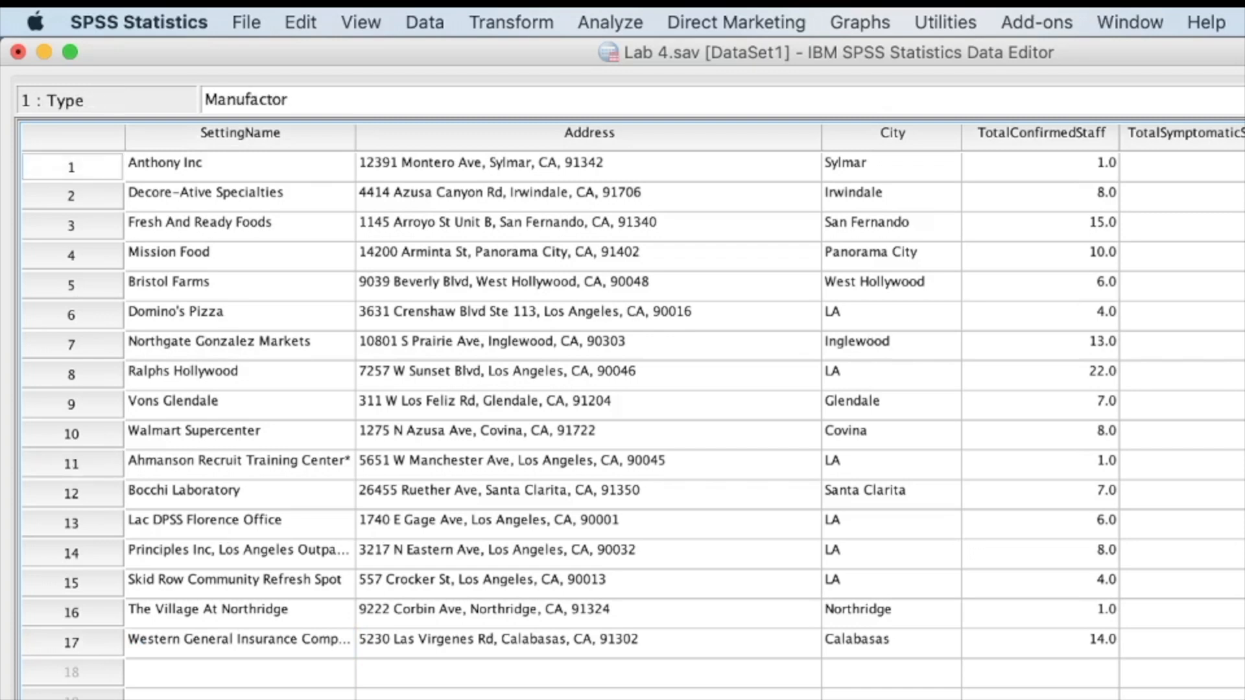
pyautogui.click(1242, 286)
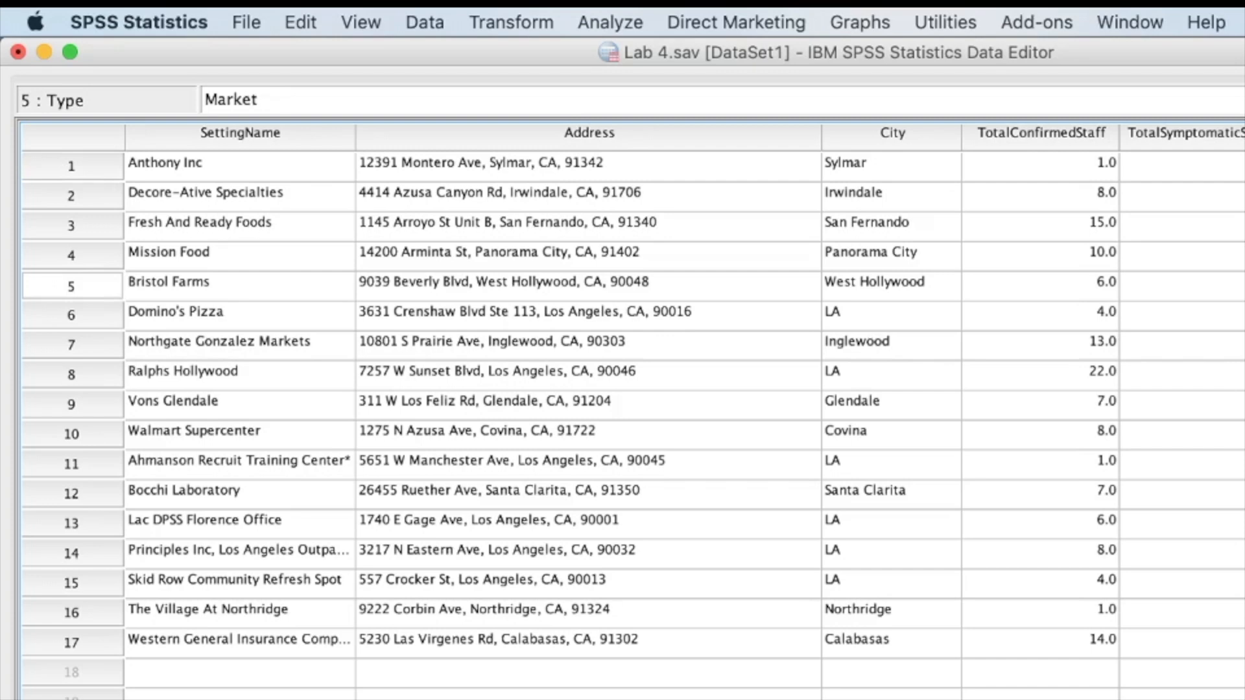
pyautogui.click(1242, 464)
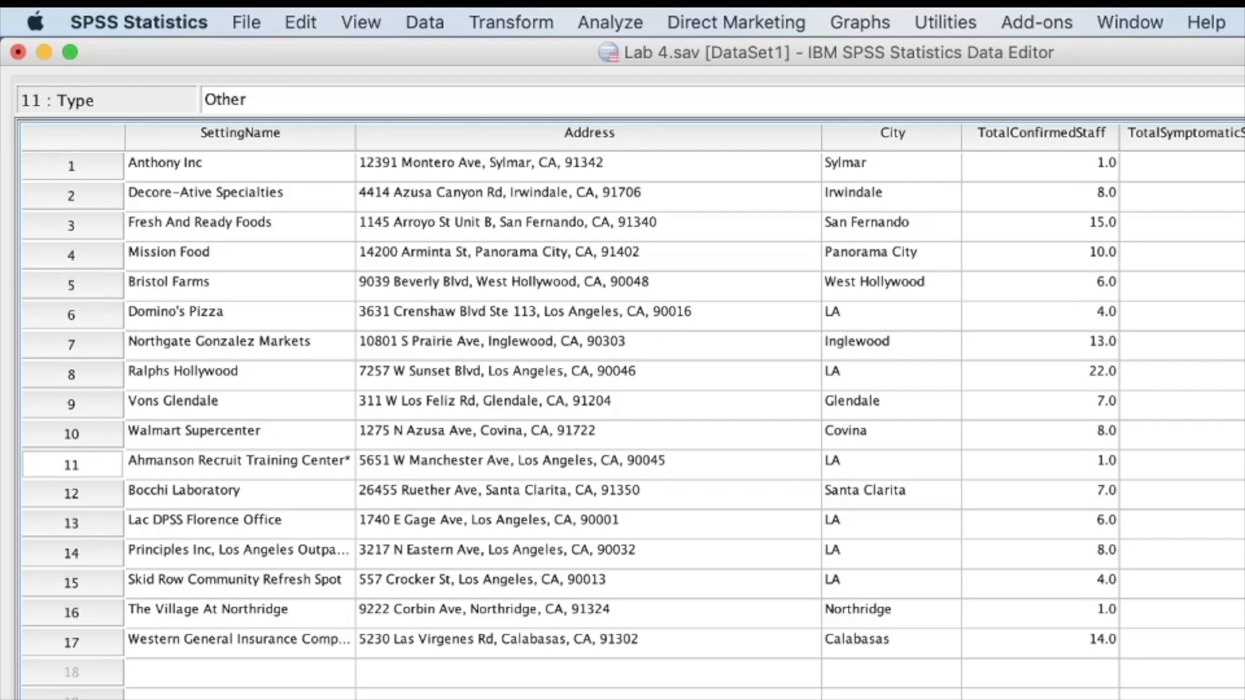
pyautogui.click(1084, 136)
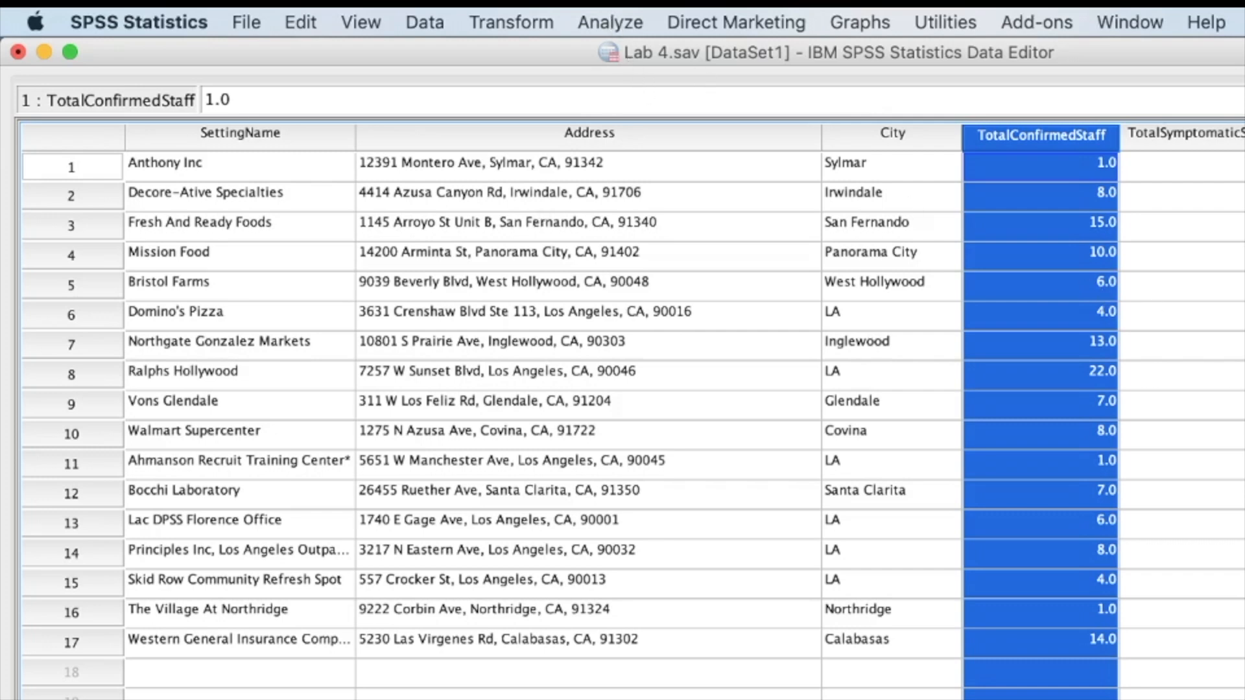
pyautogui.click(1244, 256)
# Set up a One-Way ANOVA with Total Confirmed Staff as the dependent variable and Type Dummy as the factor
pyautogui.click(779, 19)
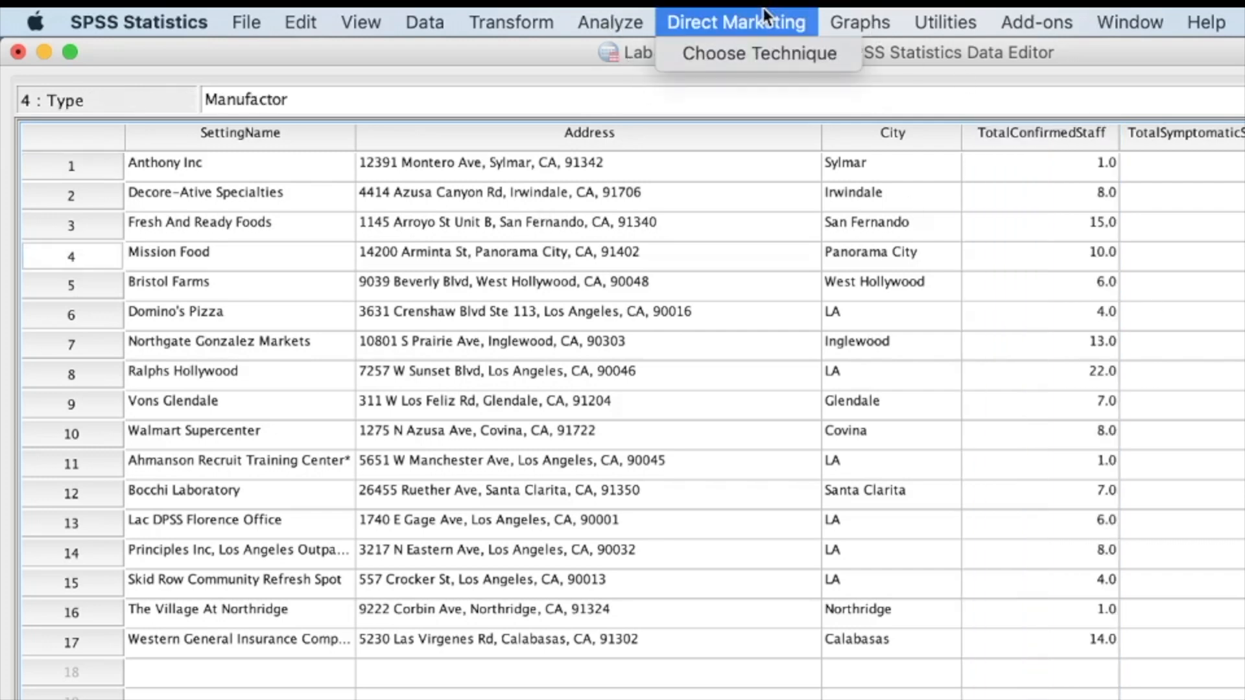
pyautogui.moveTo(640, 20)
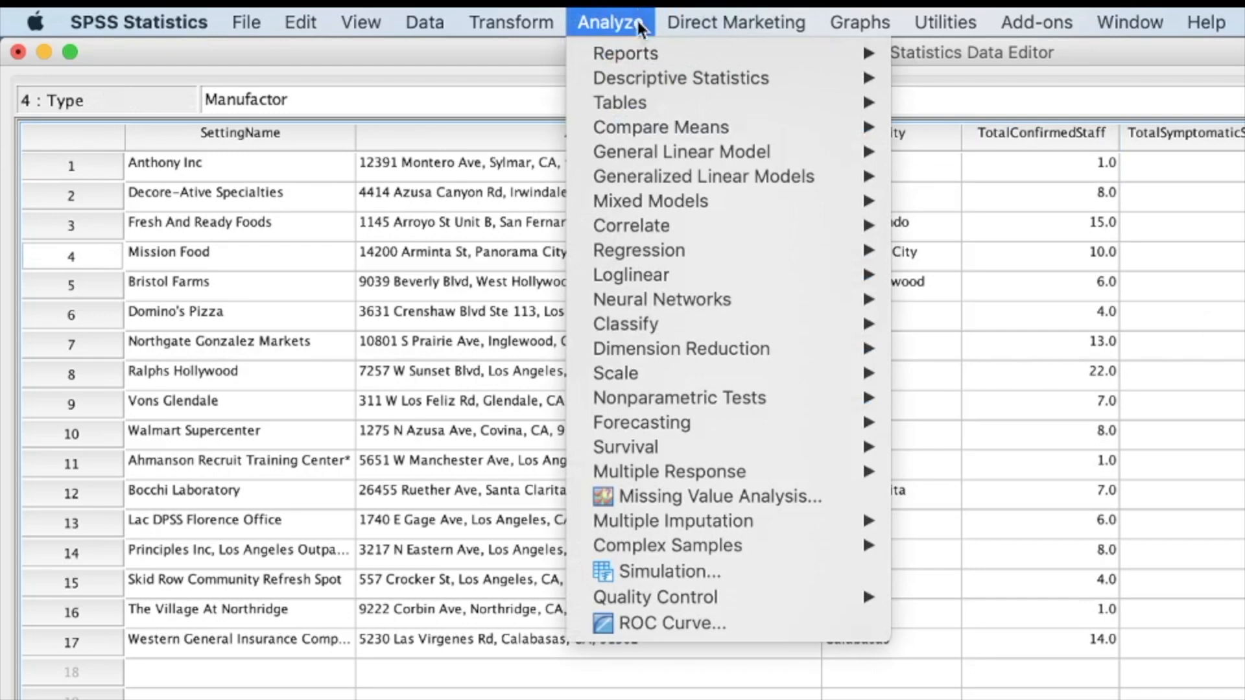
pyautogui.moveTo(717, 133)
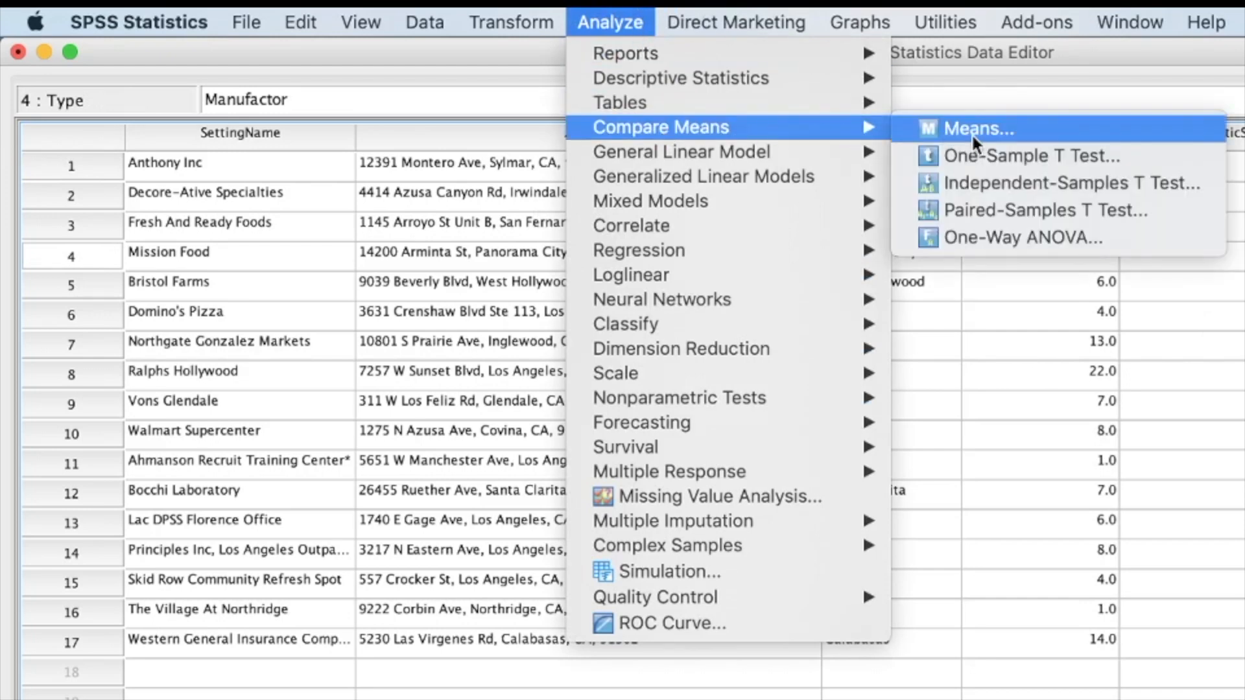
pyautogui.click(999, 237)
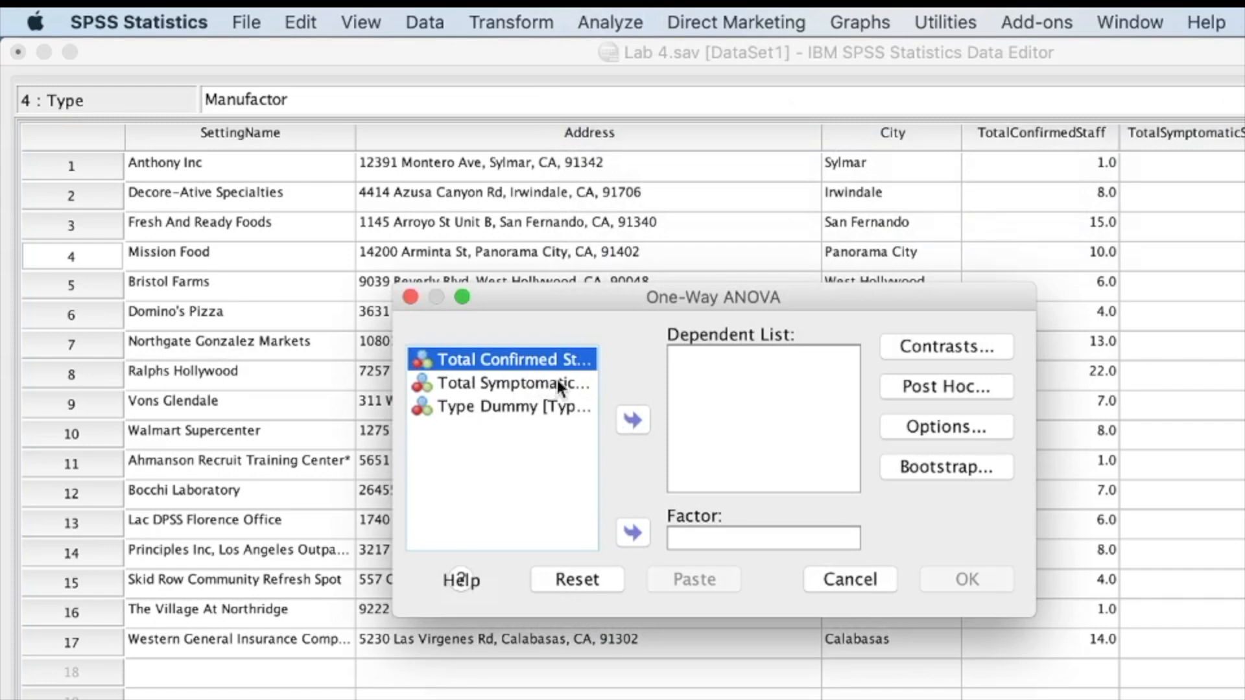
pyautogui.click(632, 422)
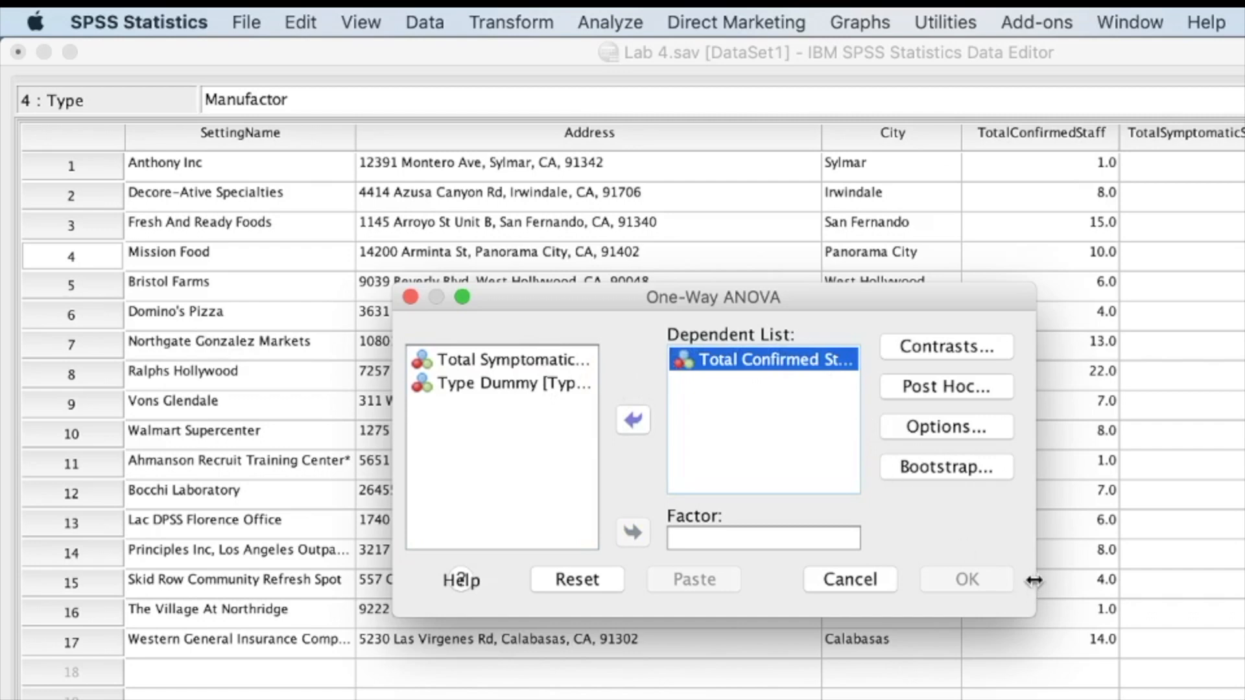
pyautogui.moveTo(1034, 577); pyautogui.dragTo(1244, 594)
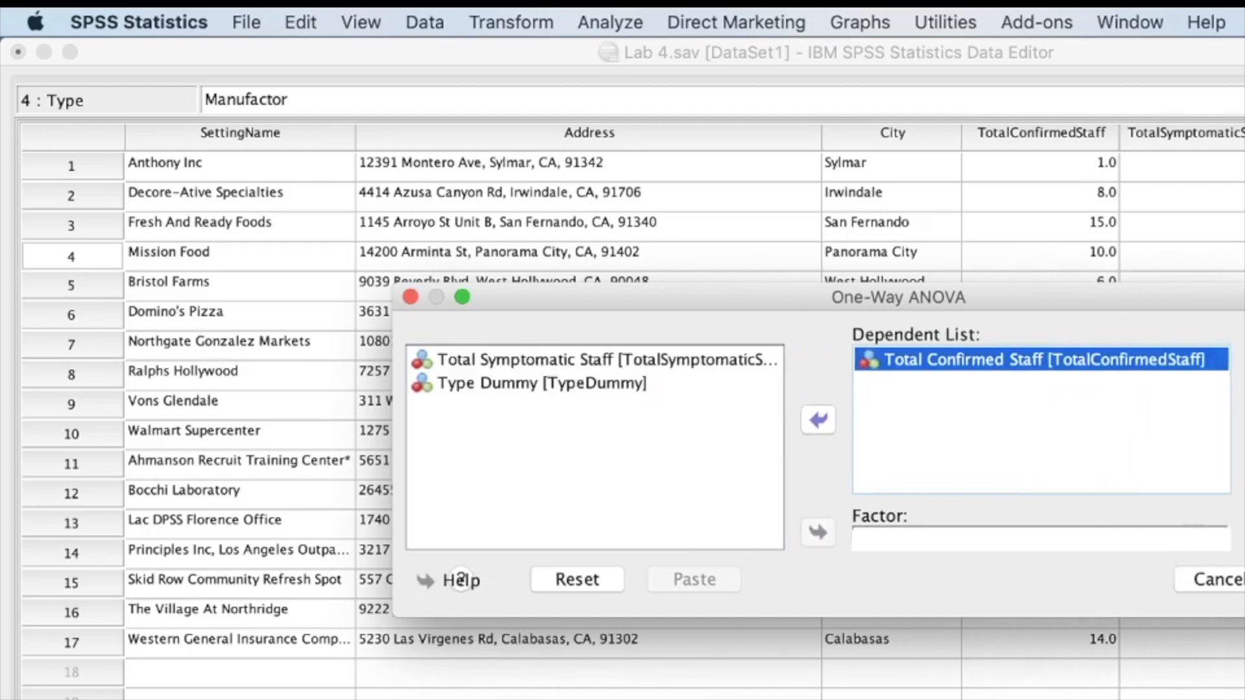
pyautogui.click(574, 387)
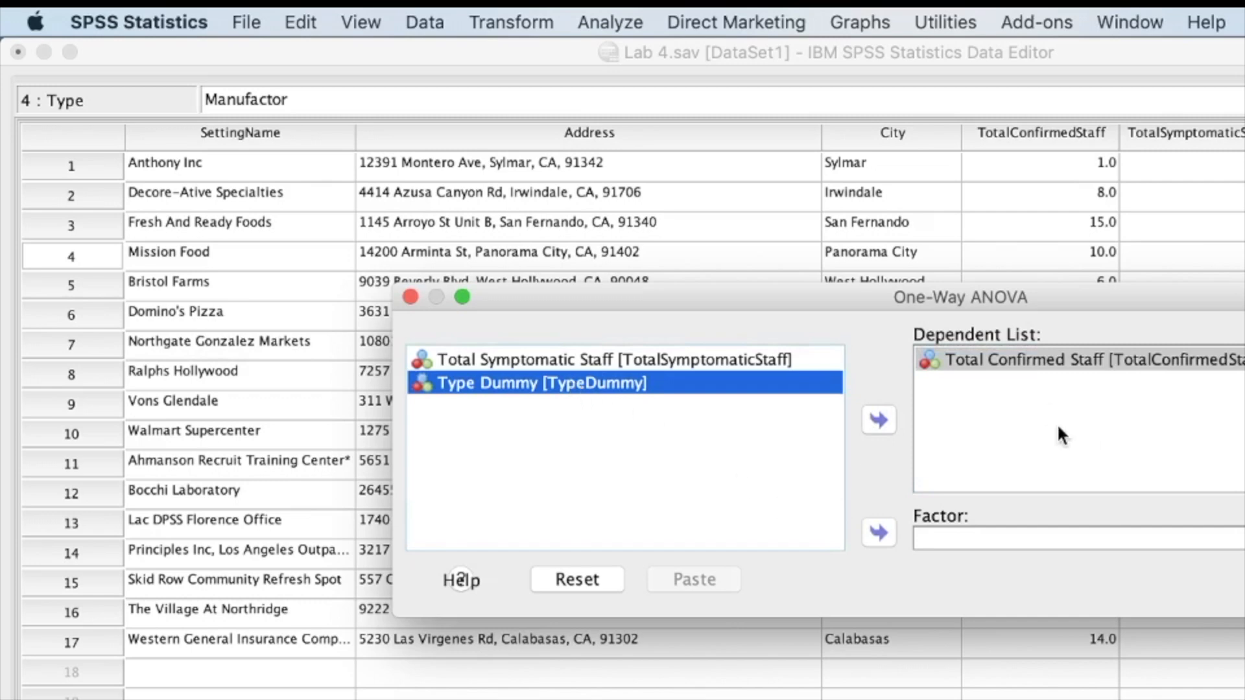
pyautogui.click(879, 535)
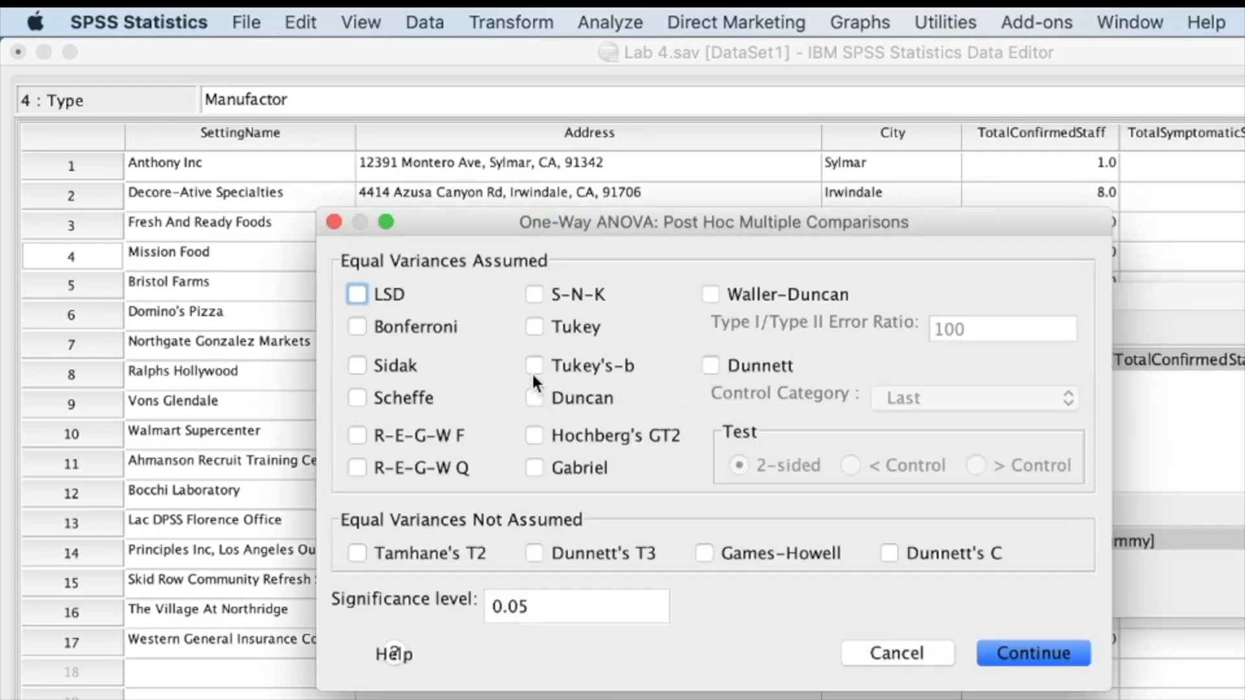
# Add the Tukey post hoc comparison to the One-Way ANOVA and run the analysis
pyautogui.click(534, 326)
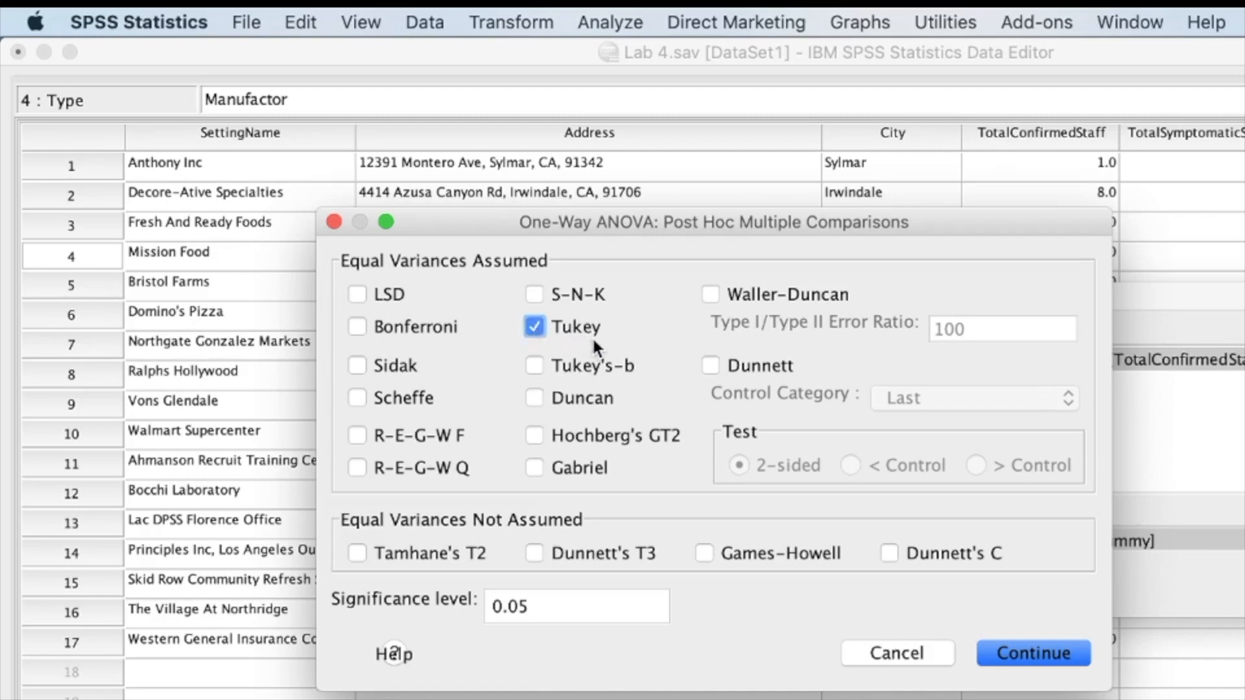
pyautogui.click(994, 651)
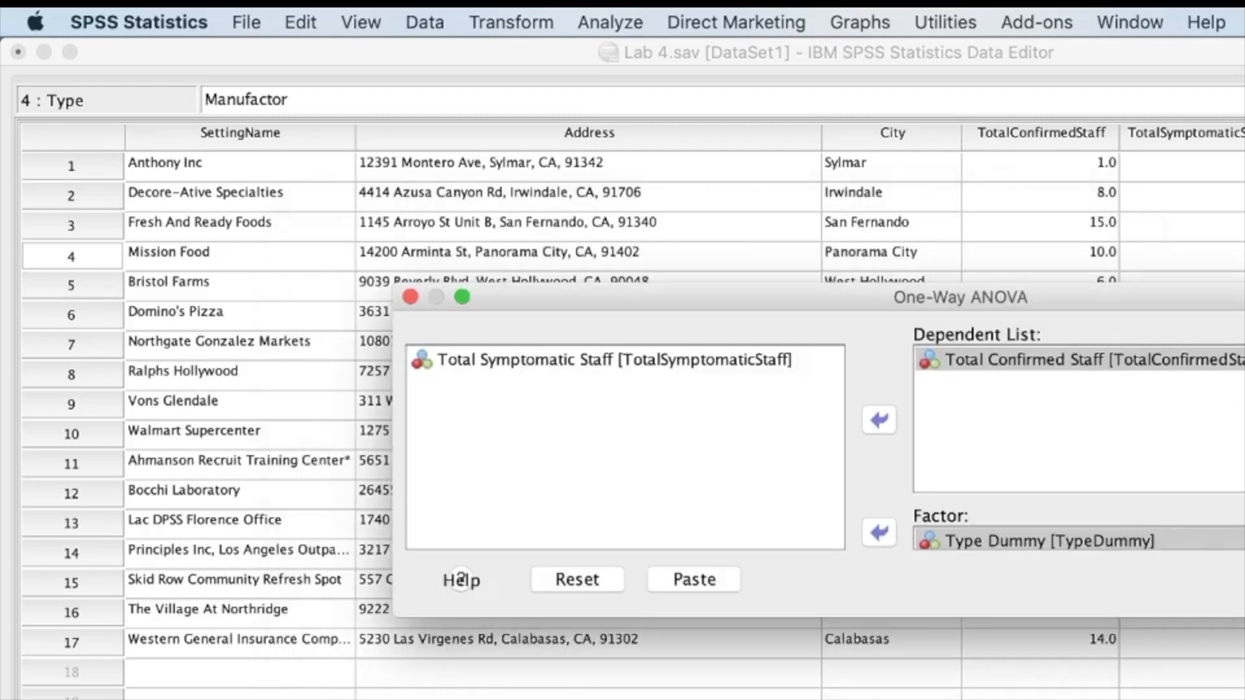
pyautogui.moveTo(1242, 297); pyautogui.dragTo(938, 259)
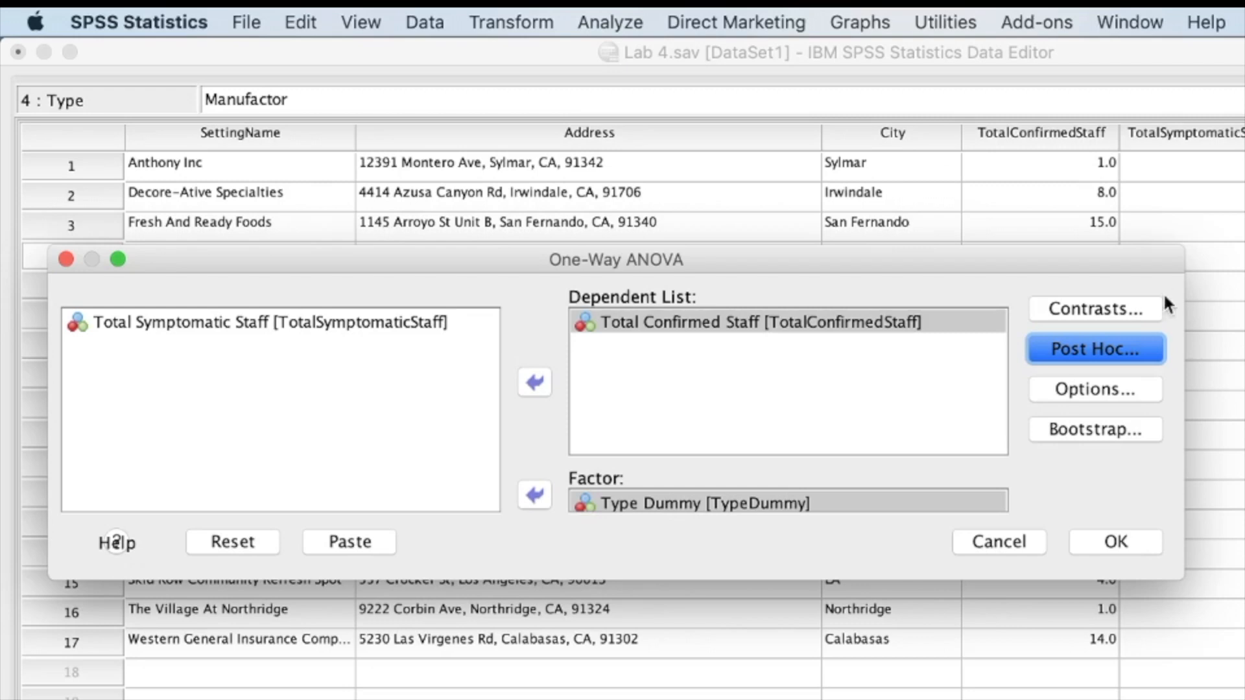
pyautogui.click(1100, 347)
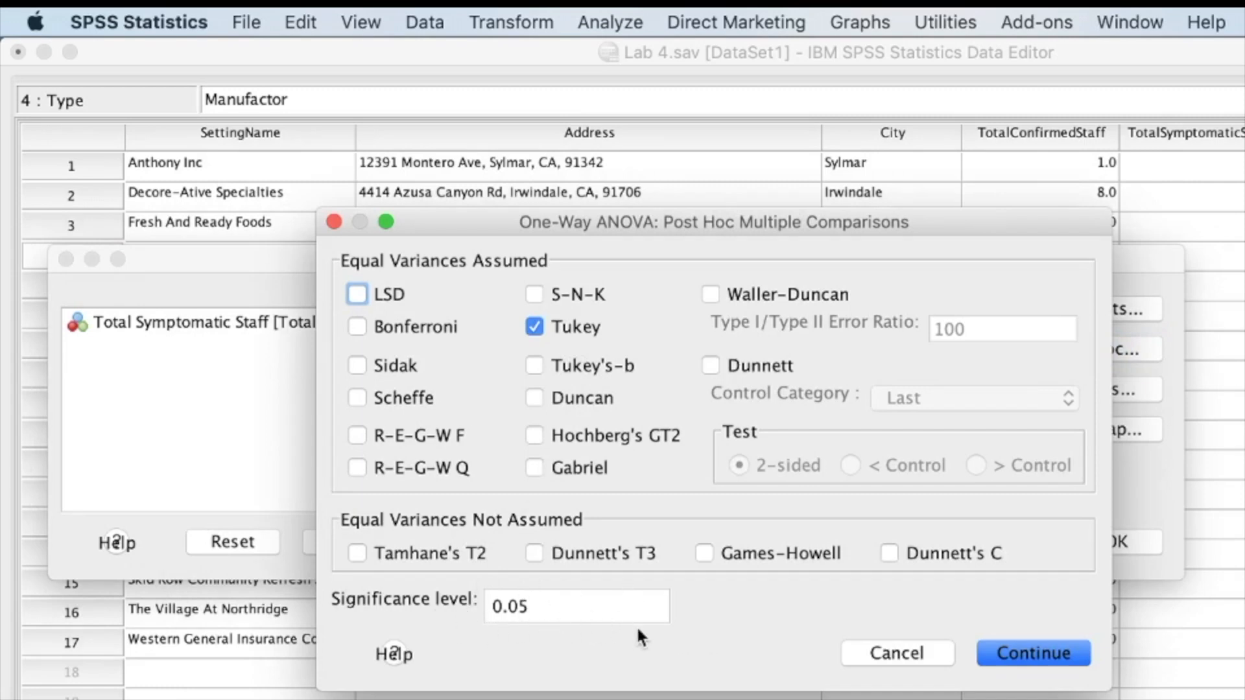
pyautogui.click(1040, 659)
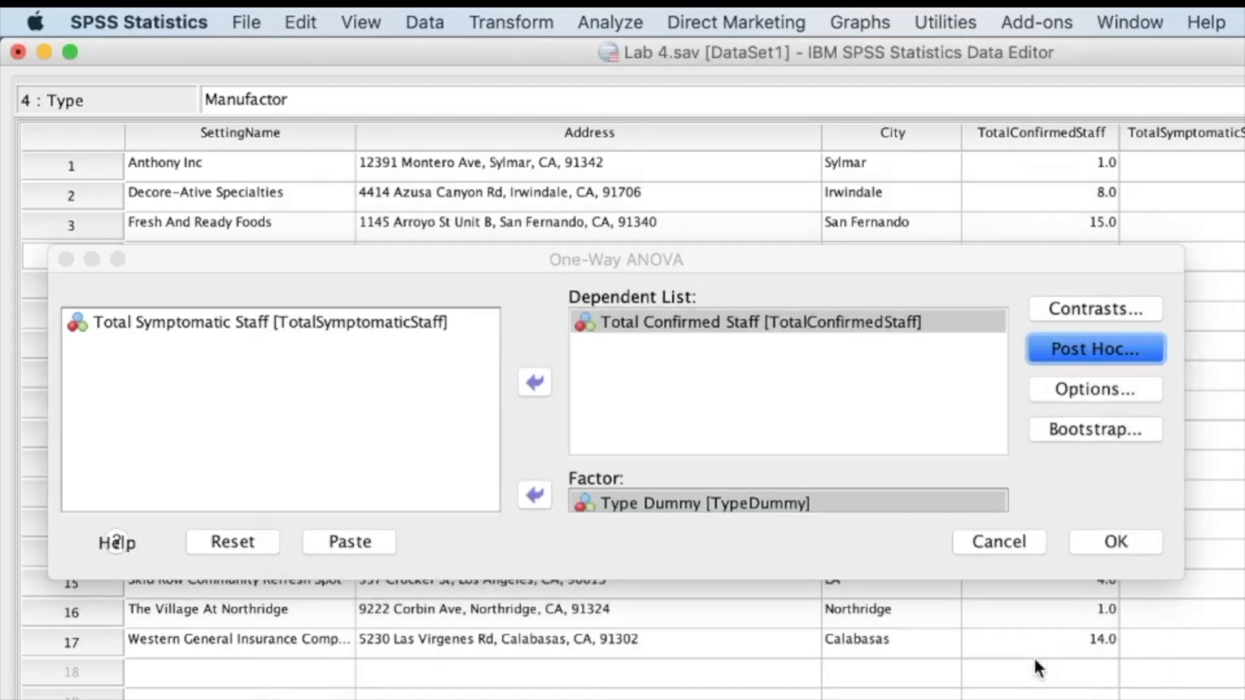
pyautogui.click(1035, 660)
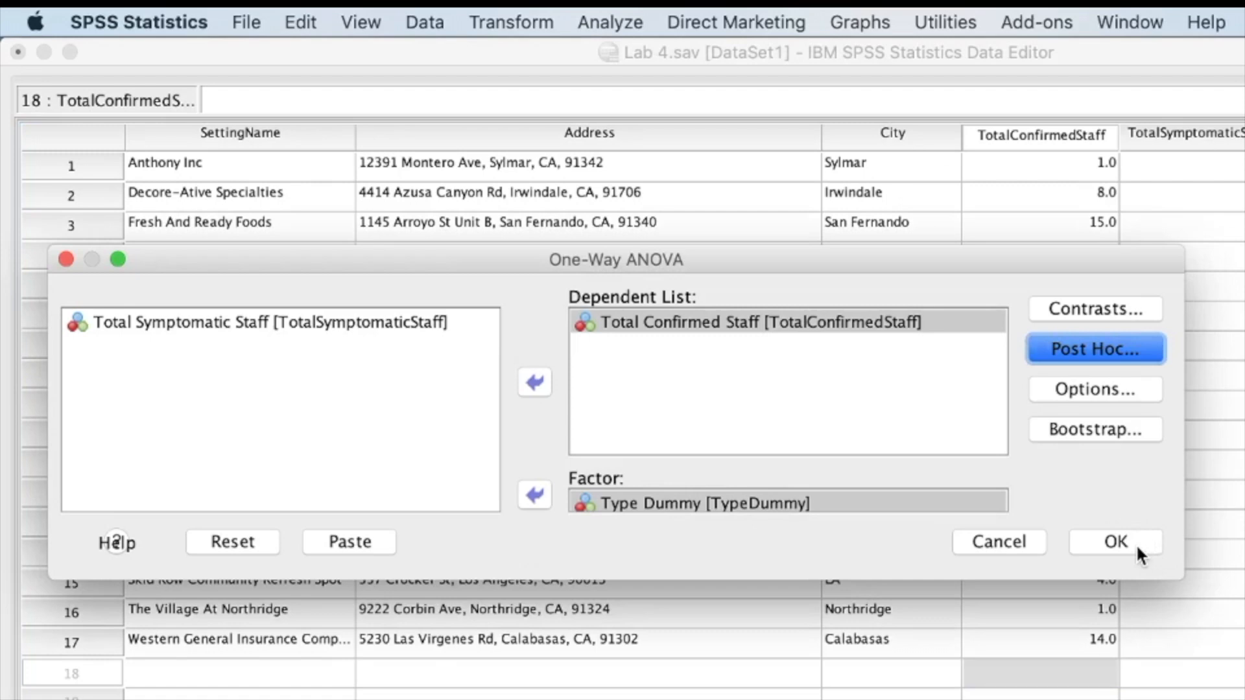
pyautogui.click(1135, 543)
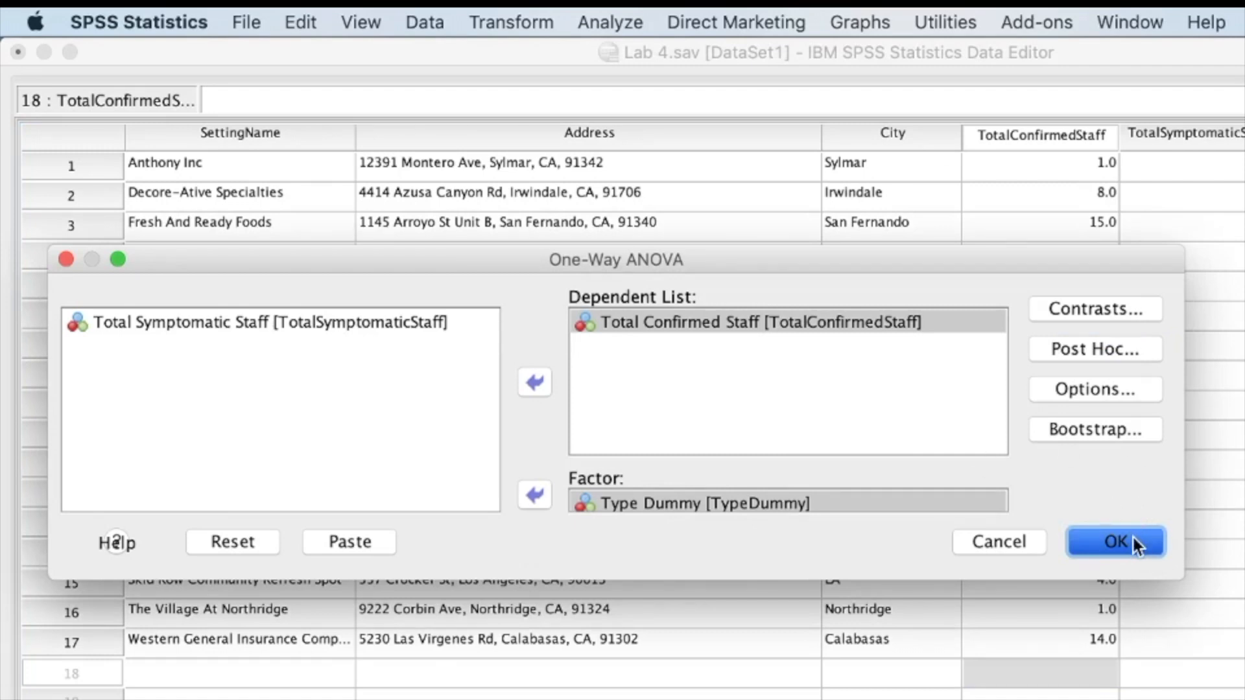
pyautogui.press('Return')
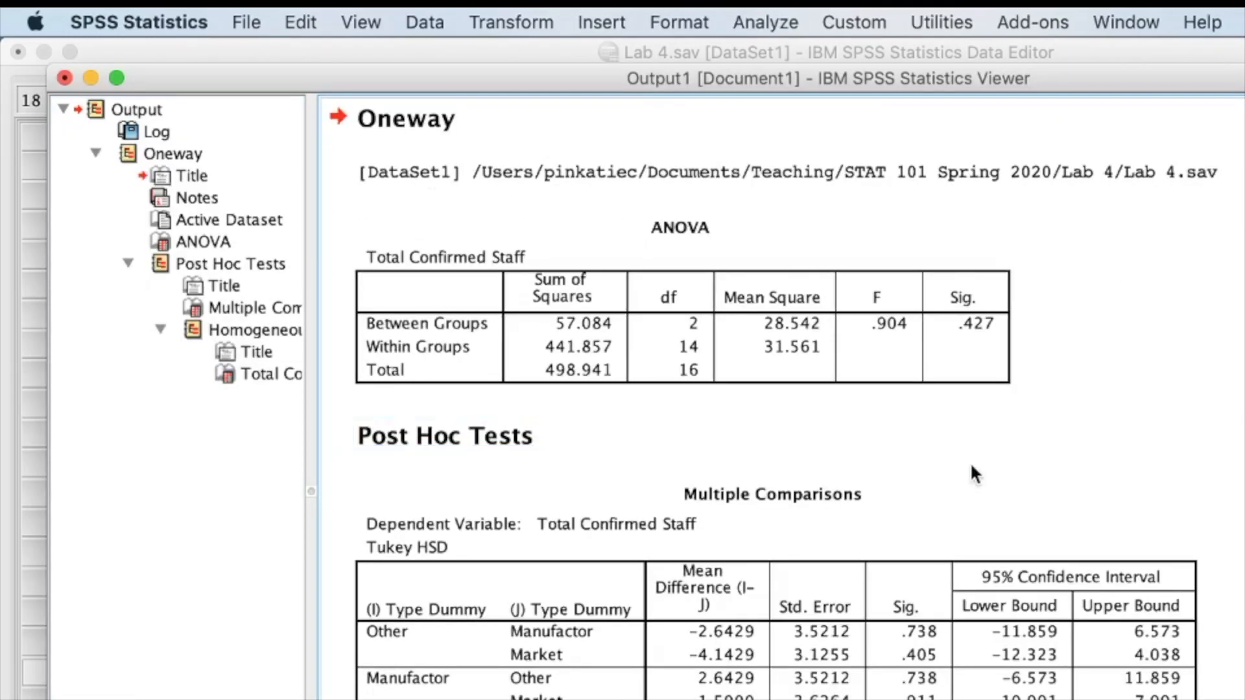
# Examine the ANOVA table for Total Confirmed Staff, including its sums of squares, degrees of freedom, F and significance
pyautogui.scroll(5, 970, 461)
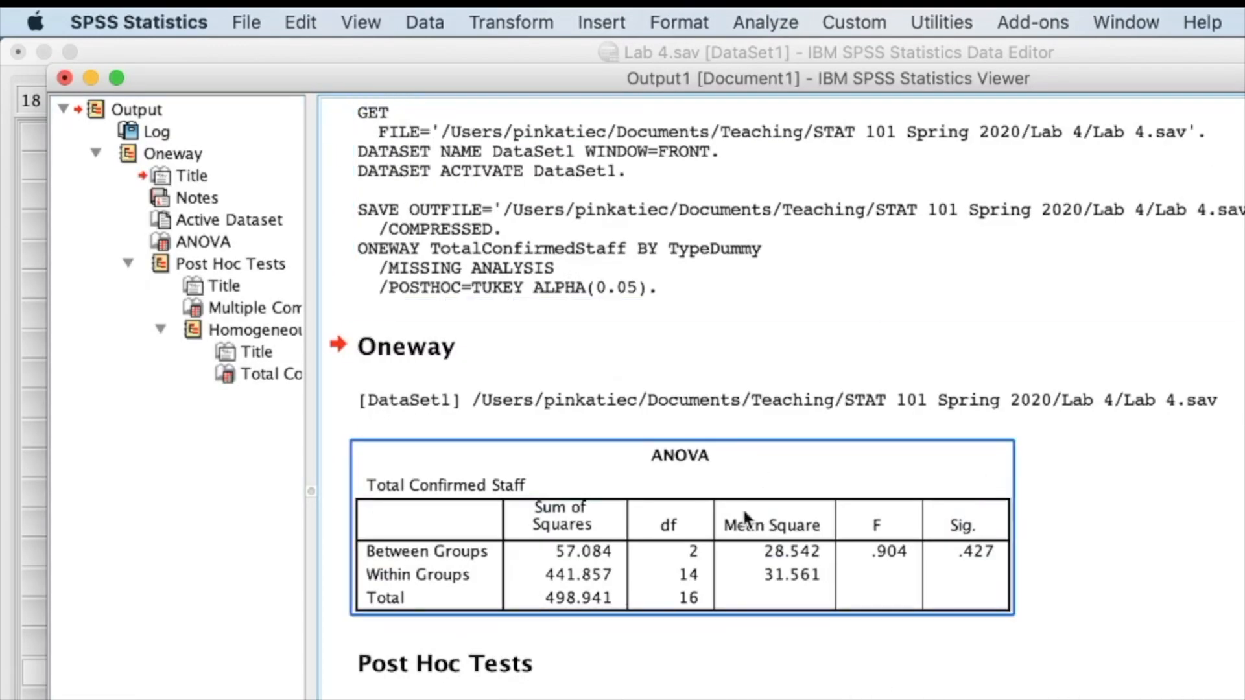
pyautogui.scroll(-4, 749, 554)
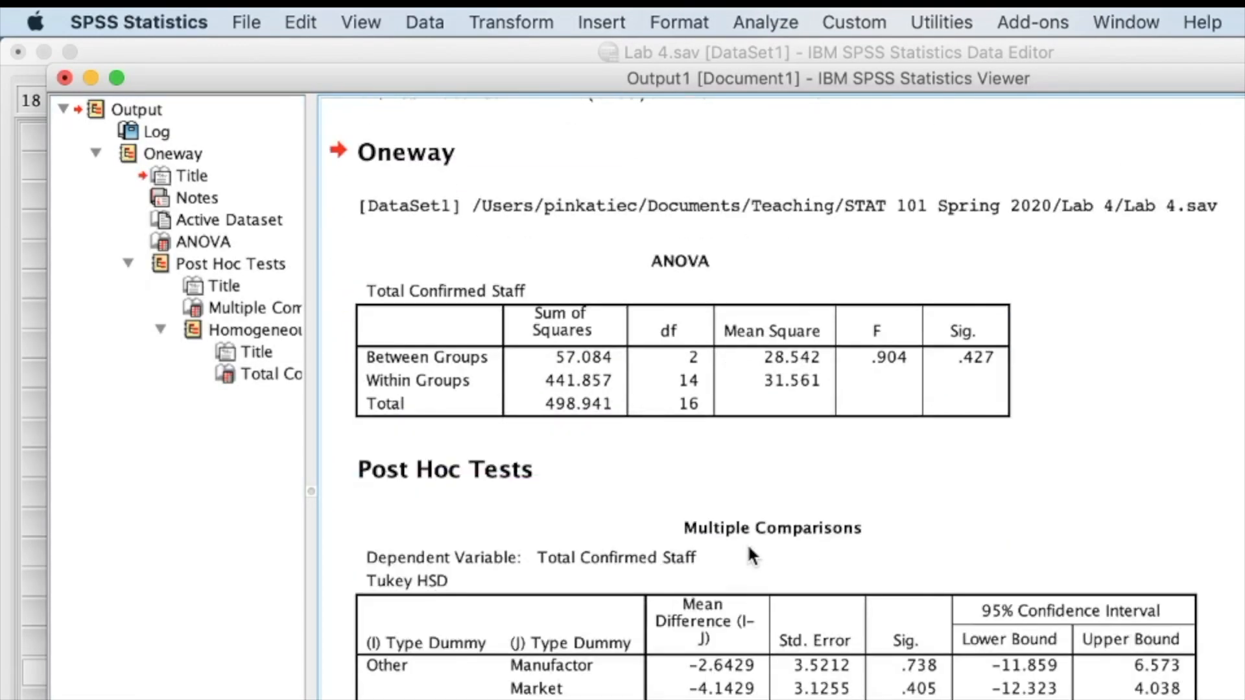
pyautogui.click(842, 391)
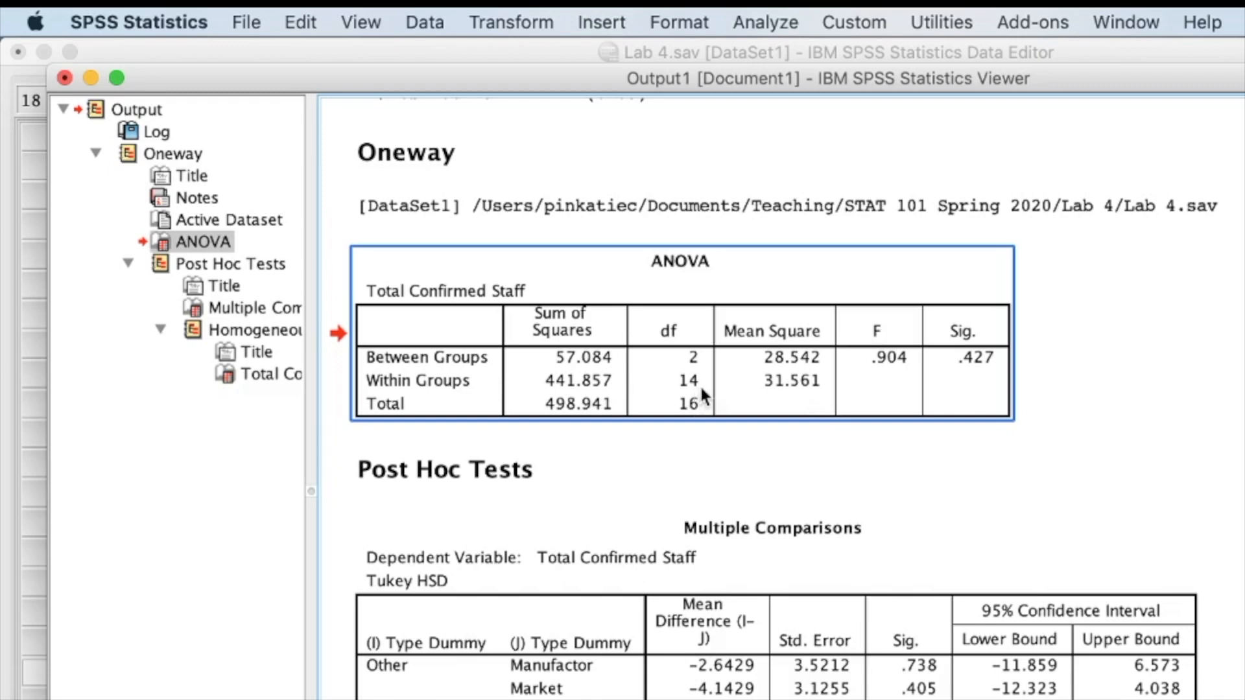
pyautogui.scroll(5, 717, 410)
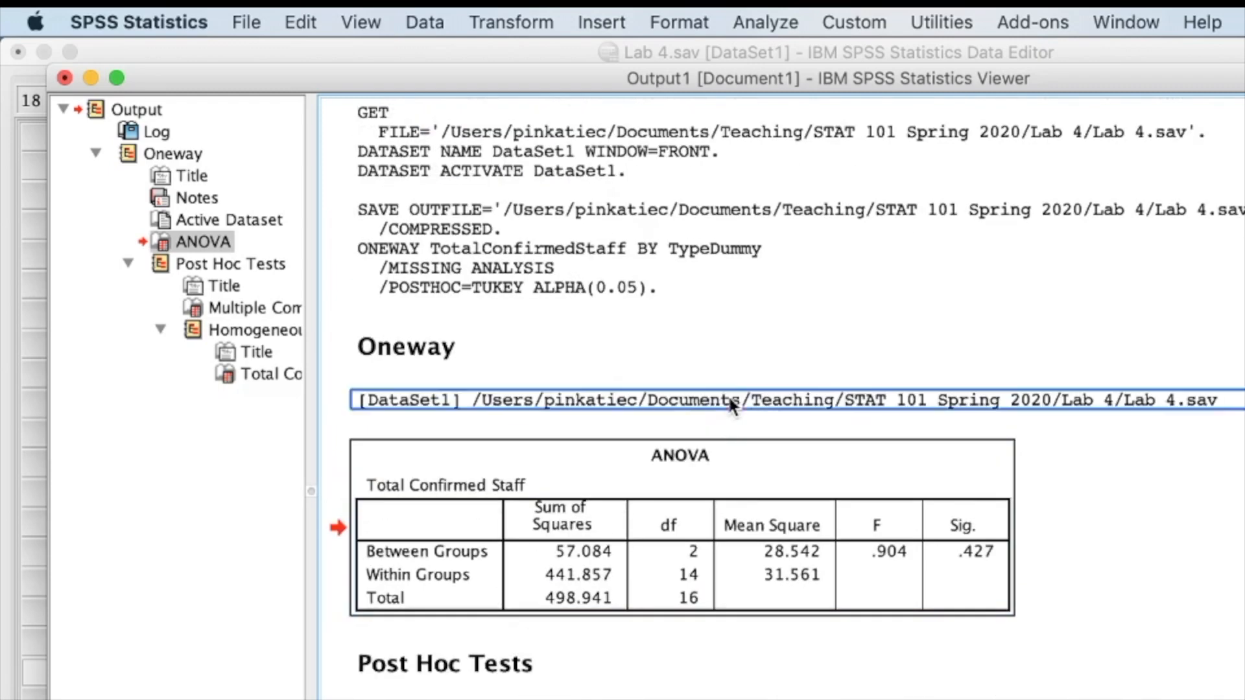
# Examine the Tukey Multiple Comparisons and Homogeneous Subsets tables, comparing the pairwise significance values with the overall ANOVA significance
pyautogui.scroll(-10, 633, 426)
pyautogui.scroll(-2, 633, 425)
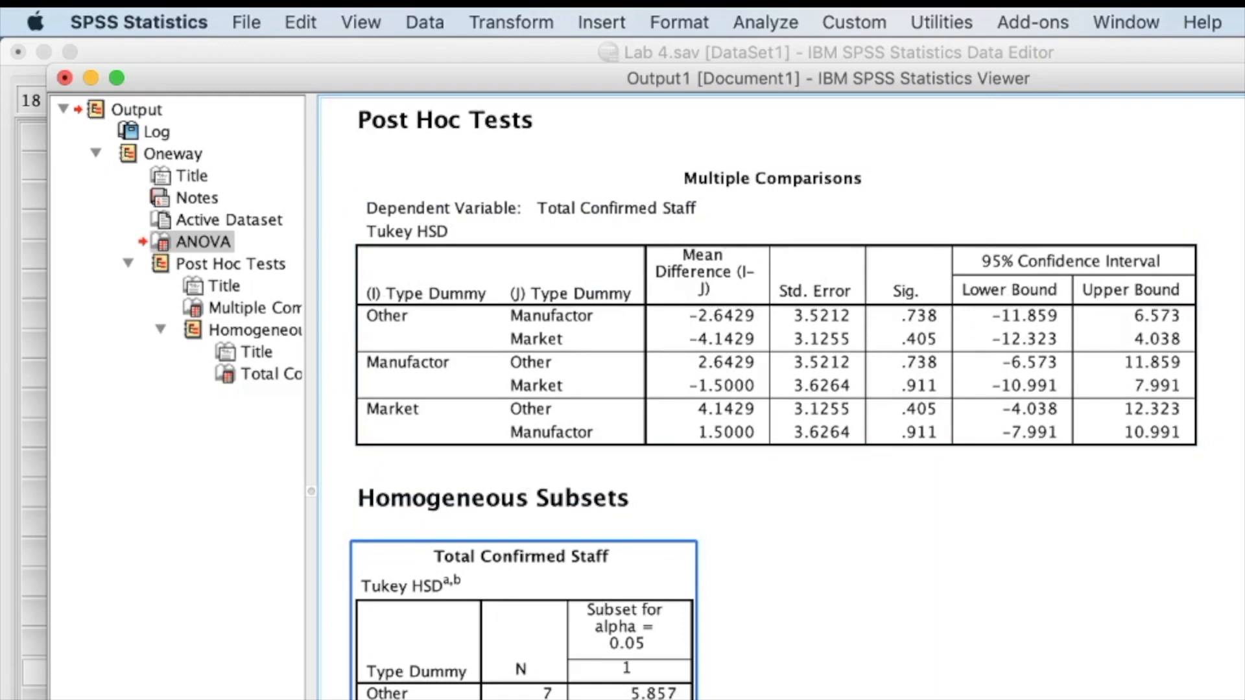
pyautogui.scroll(12, 633, 425)
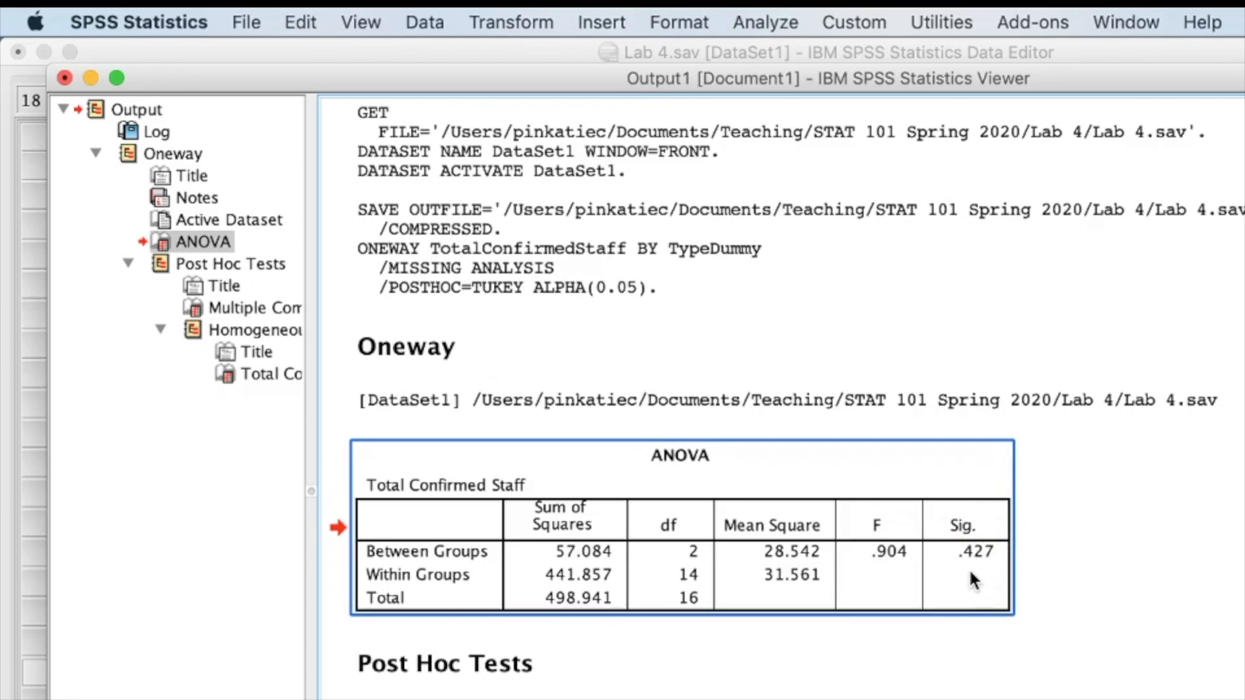
pyautogui.scroll(-8, 971, 577)
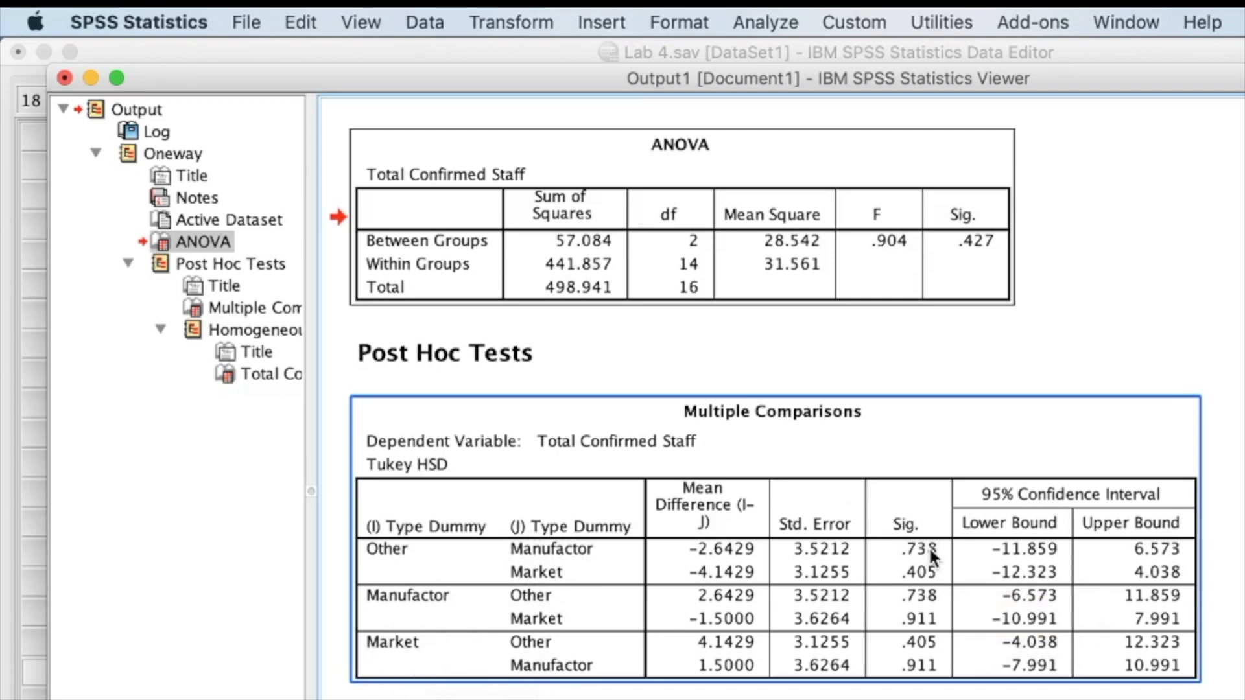
pyautogui.click(932, 689)
pyautogui.scroll(3, 932, 689)
pyautogui.scroll(-8, 932, 688)
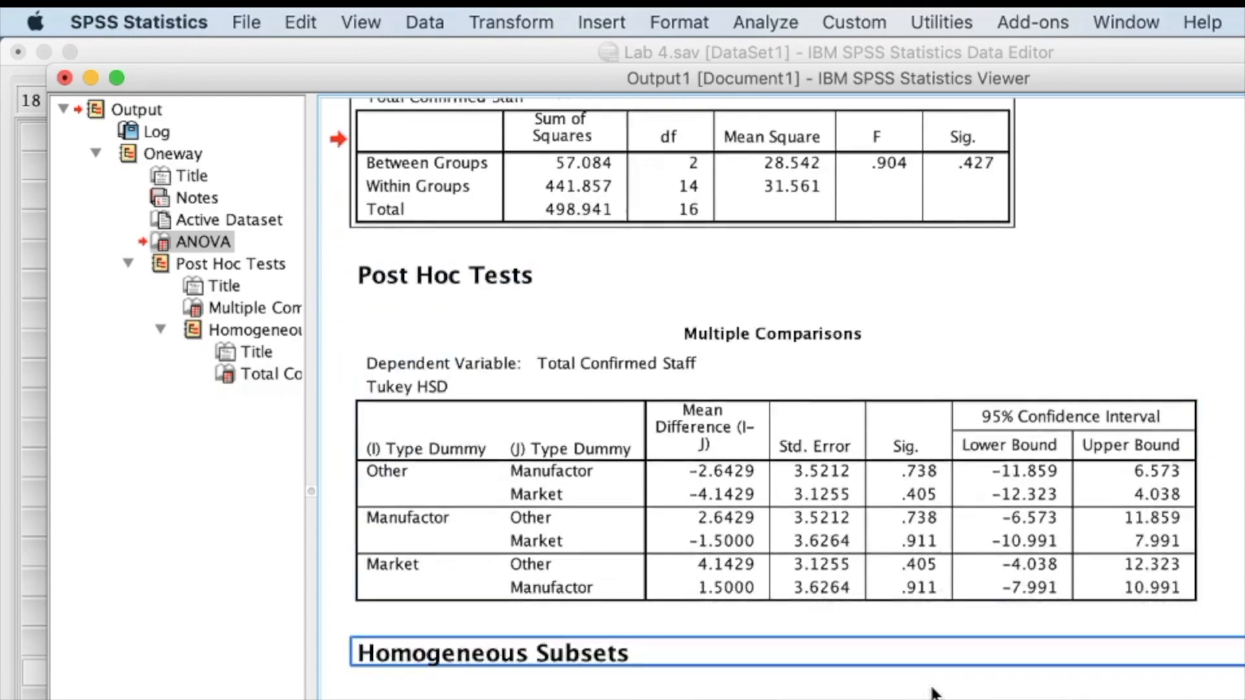
pyautogui.scroll(-1, 931, 692)
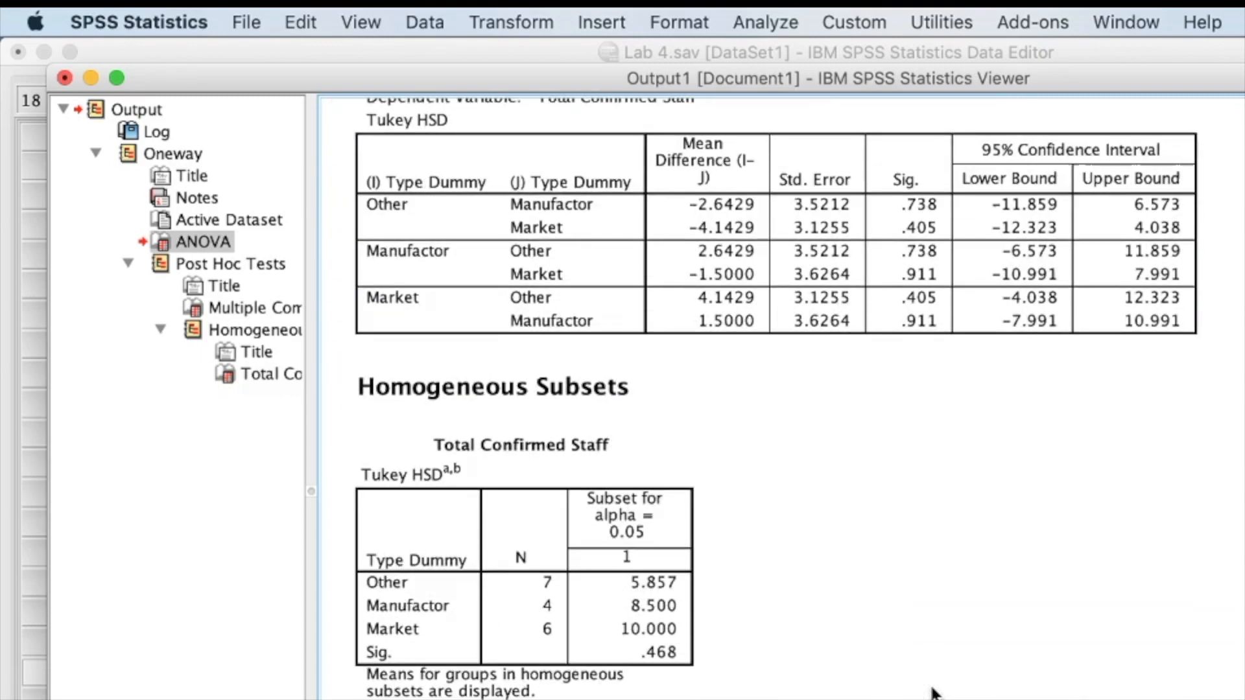
pyautogui.scroll(10, 932, 693)
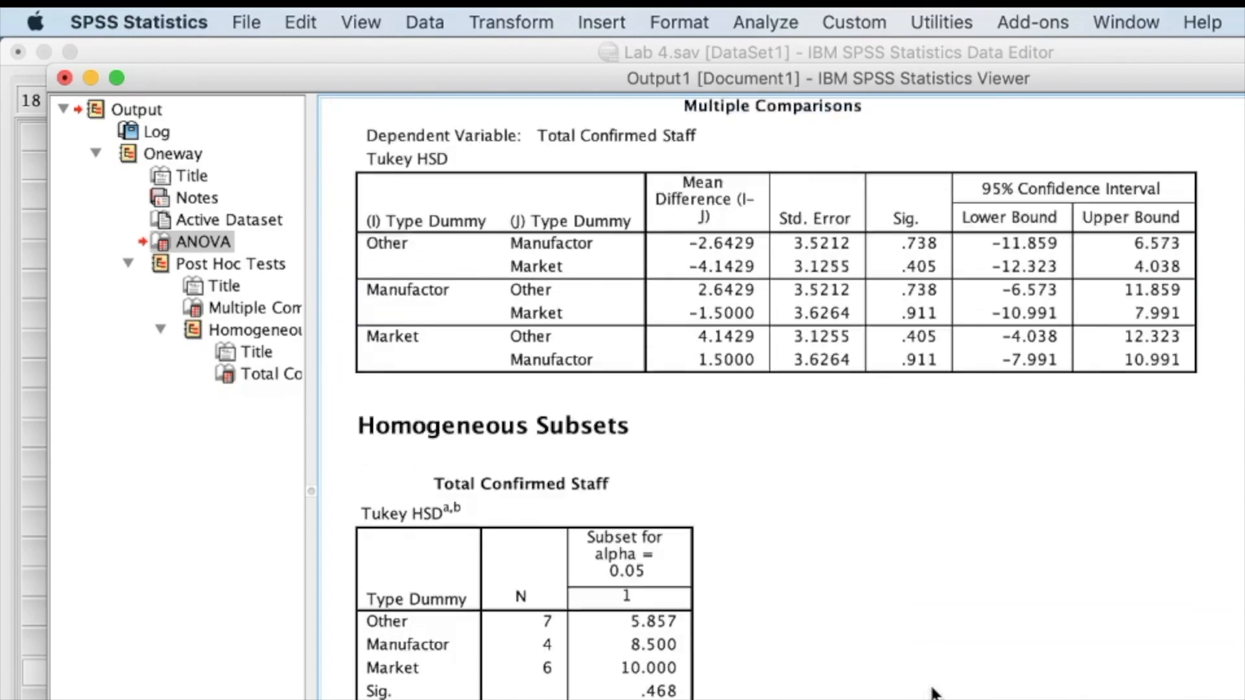